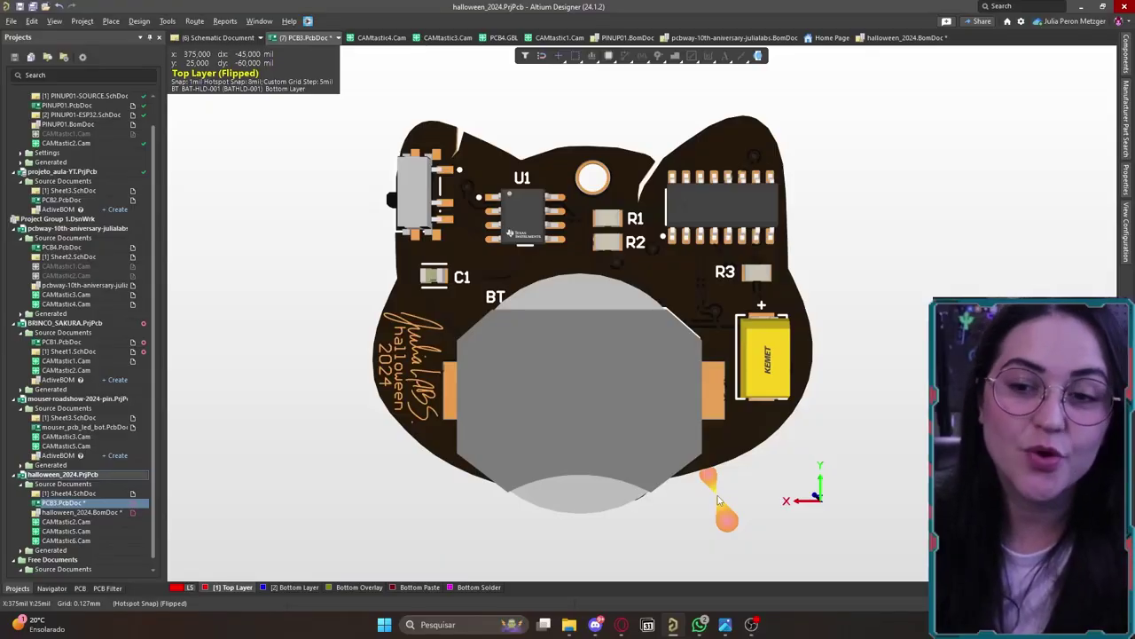
# Step: Examine the 3D view of the board's component side, including the battery holder, switch, ICs and passive components
pyautogui.keyDown('shift'); pyautogui.moveTo(733, 477); pyautogui.dragTo(829, 413, button='right'); pyautogui.keyUp('shift')
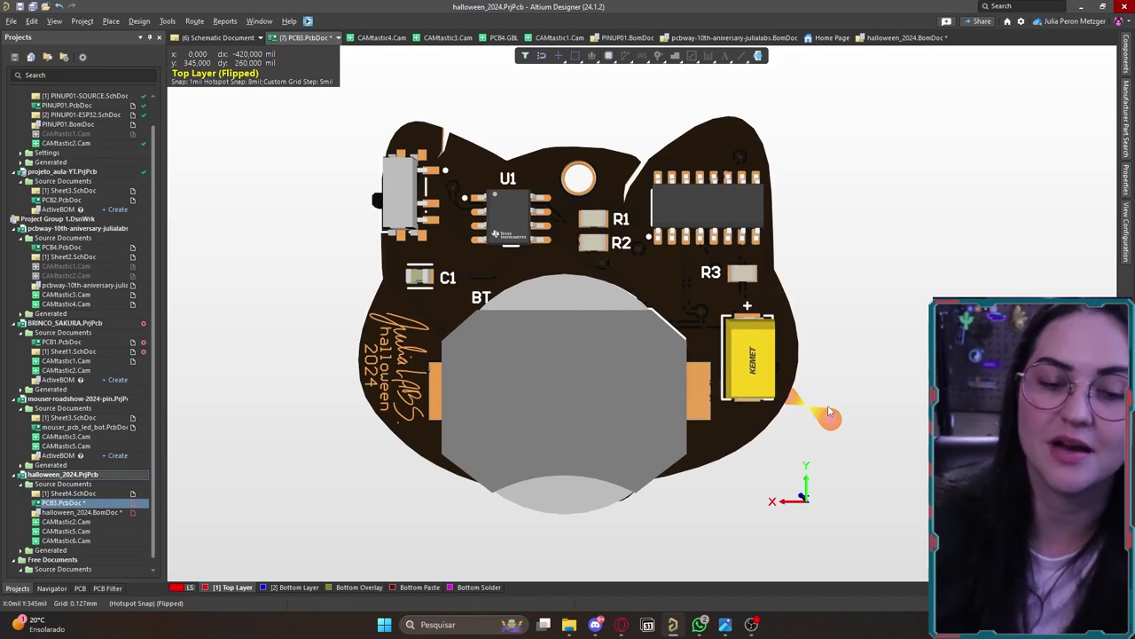
pyautogui.keyDown('shift'); pyautogui.moveTo(829, 413); pyautogui.dragTo(535, 363, button='right'); pyautogui.keyUp('shift')
pyautogui.press('v')
pyautogui.press('b')
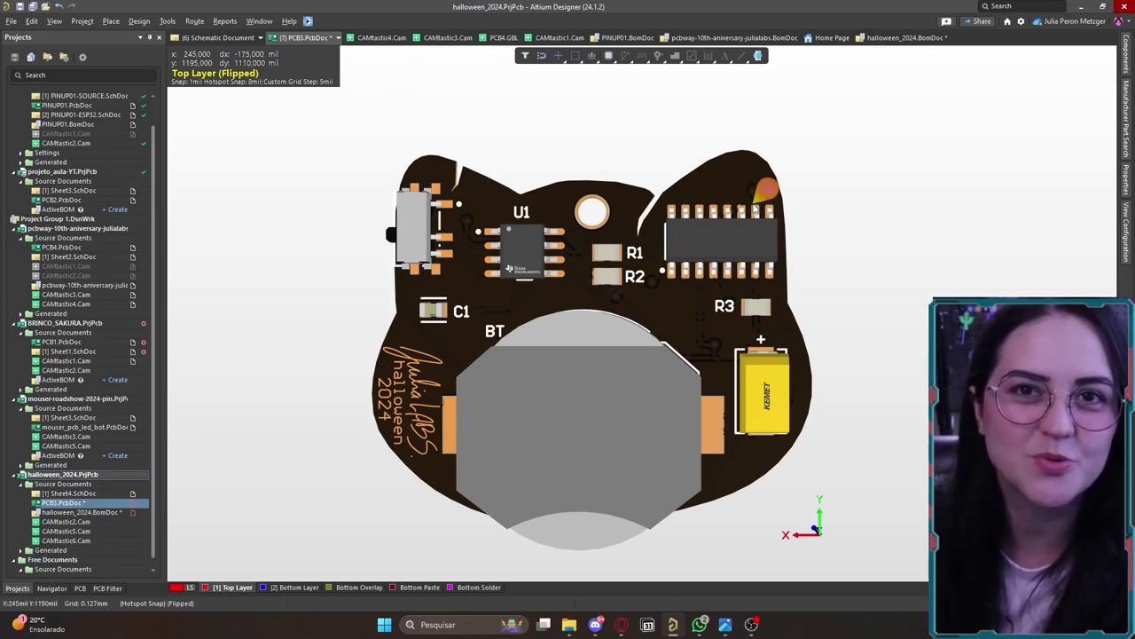
pyautogui.moveTo(695, 338); pyautogui.dragTo(687, 336, button='right')
pyautogui.moveTo(739, 333); pyautogui.dragTo(834, 310)
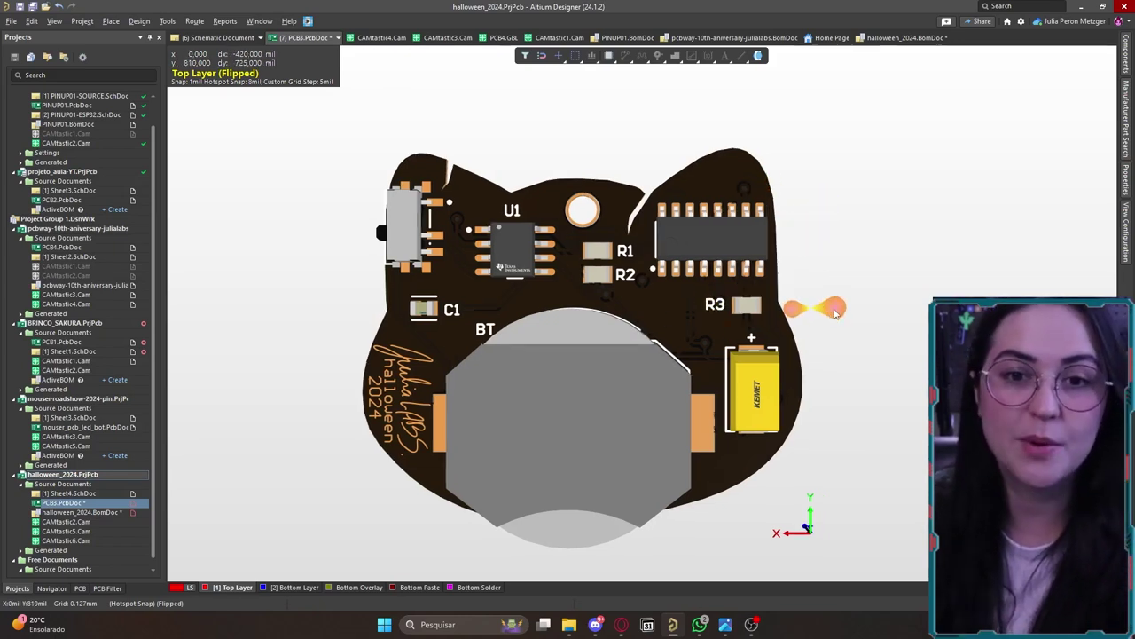
pyautogui.moveTo(833, 310); pyautogui.dragTo(704, 337)
pyautogui.press('space')
pyautogui.press('space')
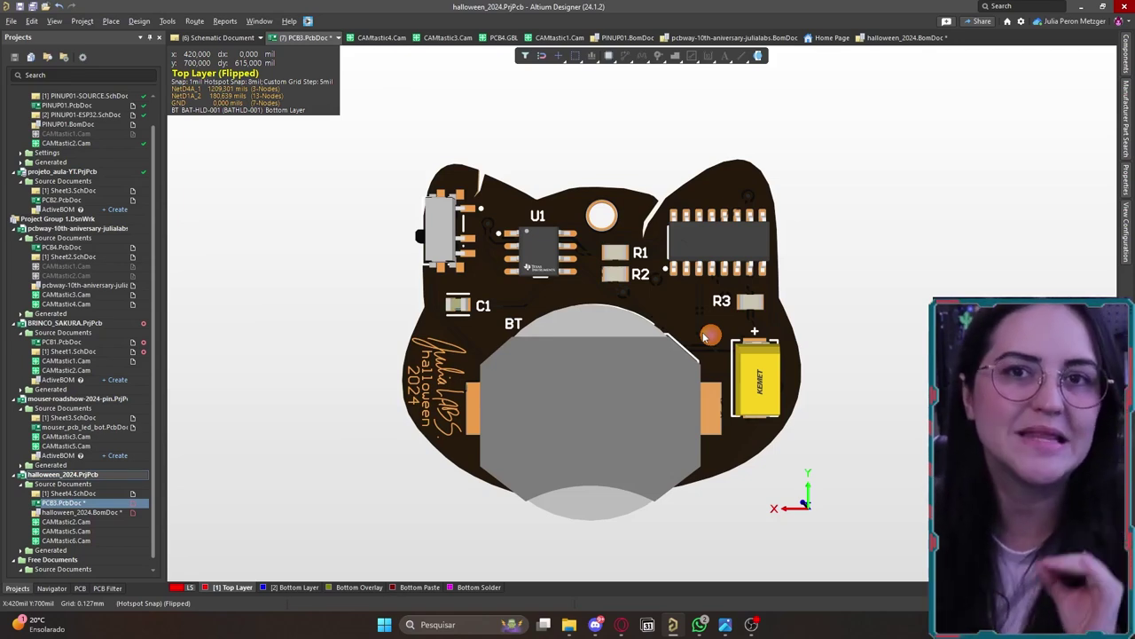
pyautogui.moveTo(654, 355); pyautogui.dragTo(636, 342, button='right')
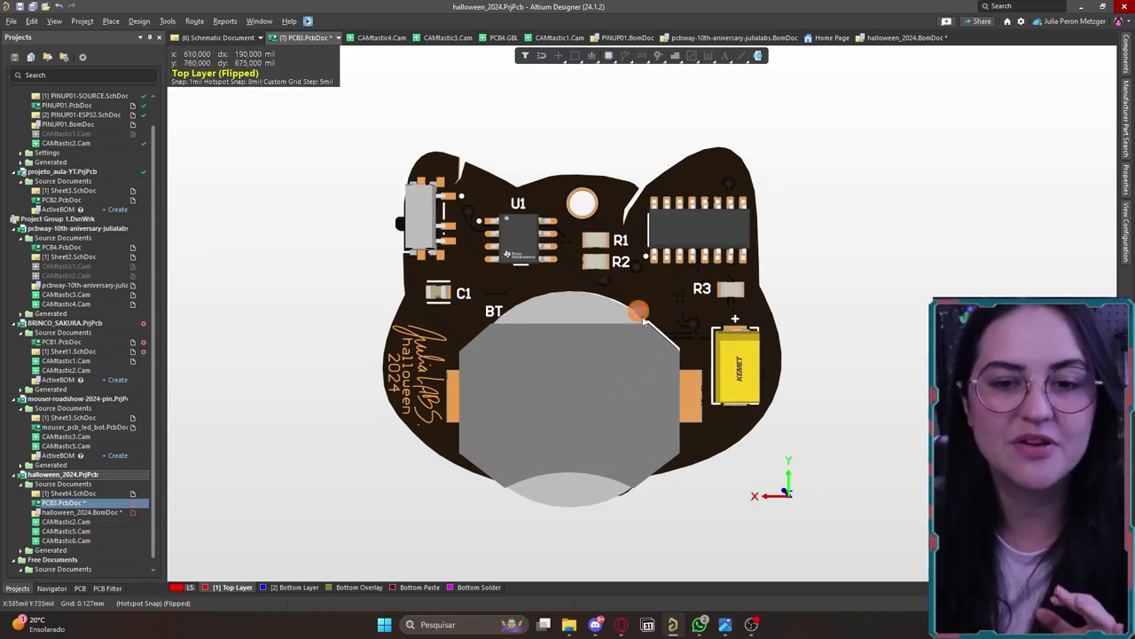
pyautogui.click(541, 346)
pyautogui.click(696, 455)
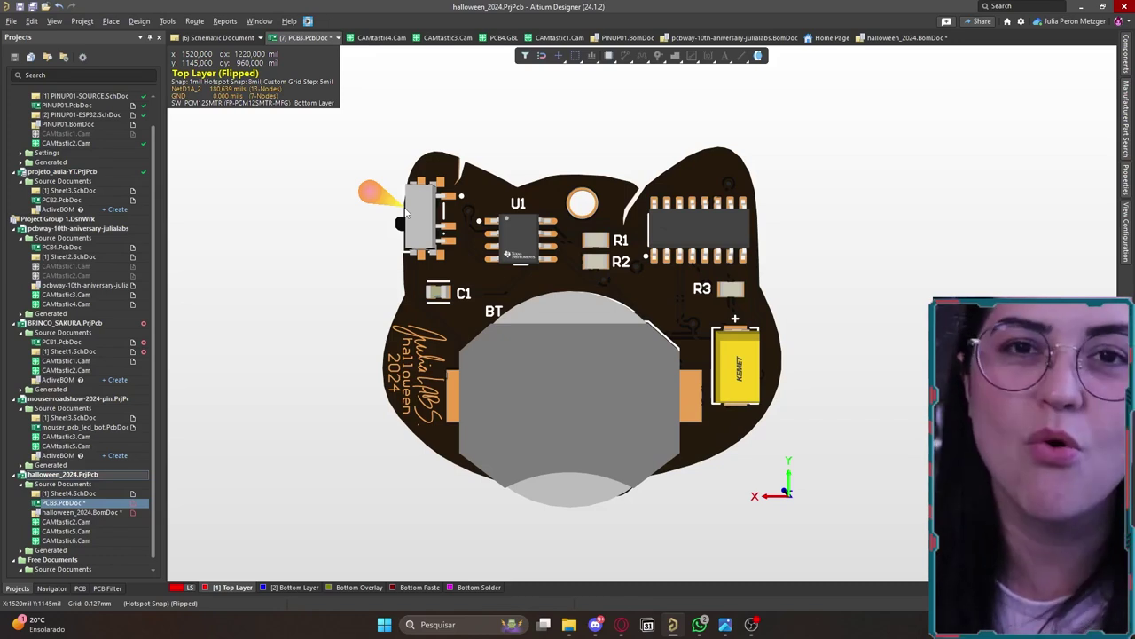
# Step: Switch to the 2D layout with the Bottom Layer active and shelve both polygon pours
pyautogui.press('2')
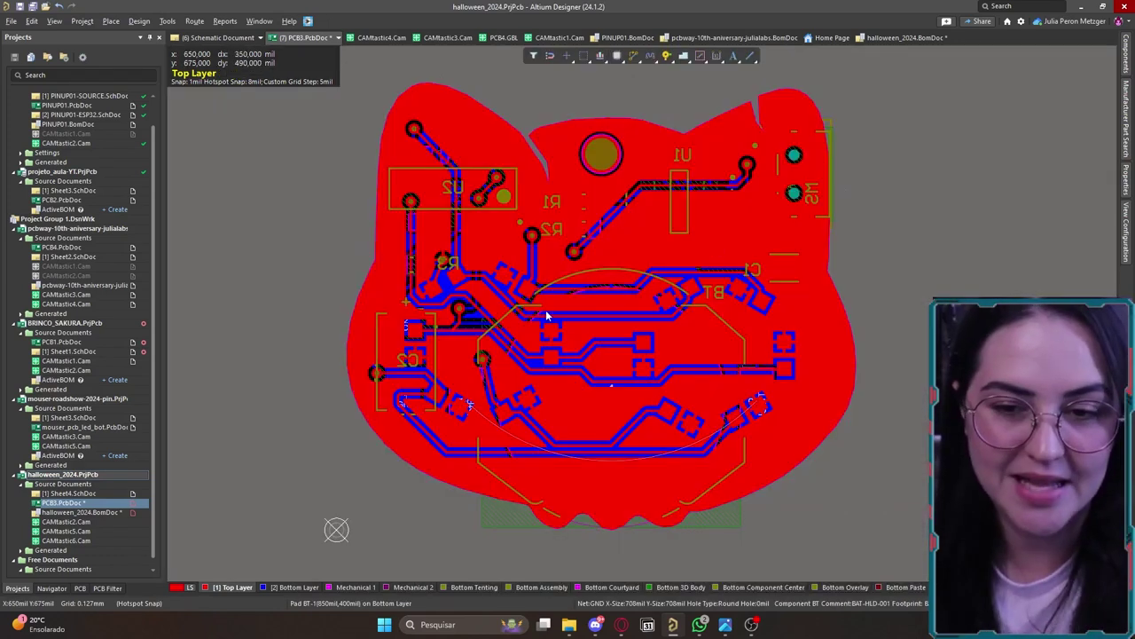
pyautogui.click(276, 586)
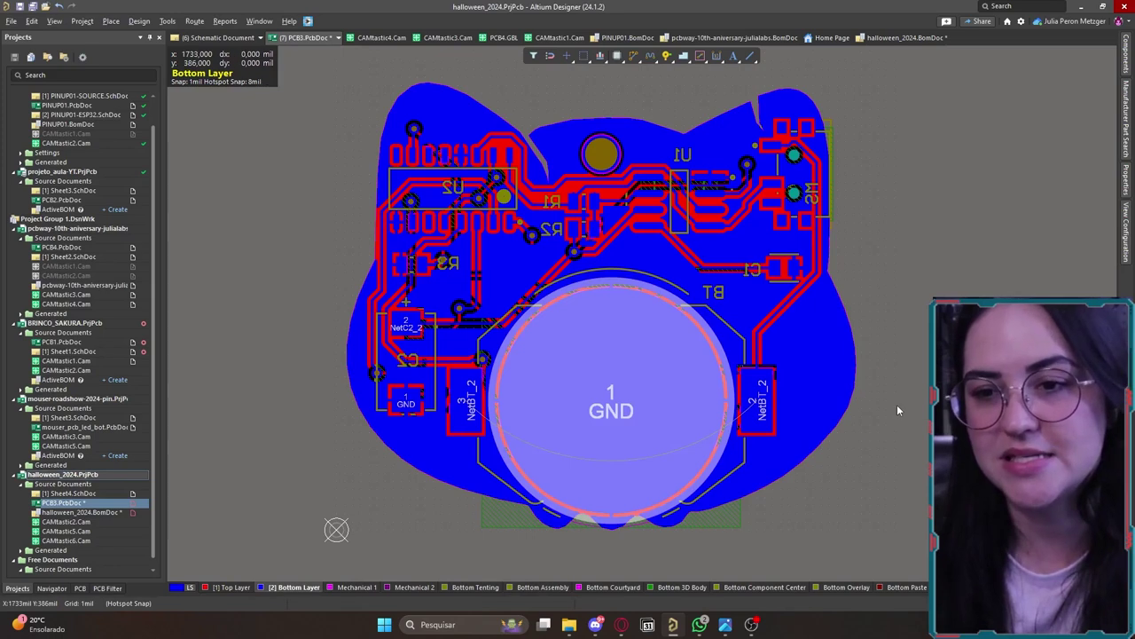
pyautogui.click(167, 21)
pyautogui.moveTo(205, 25)
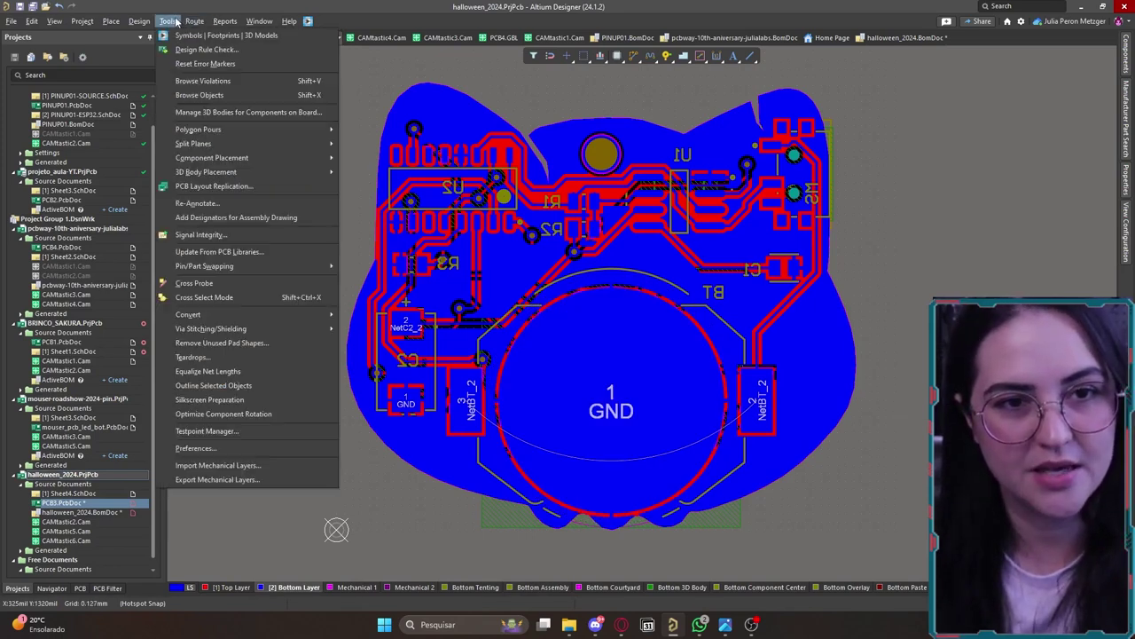
pyautogui.click(195, 20)
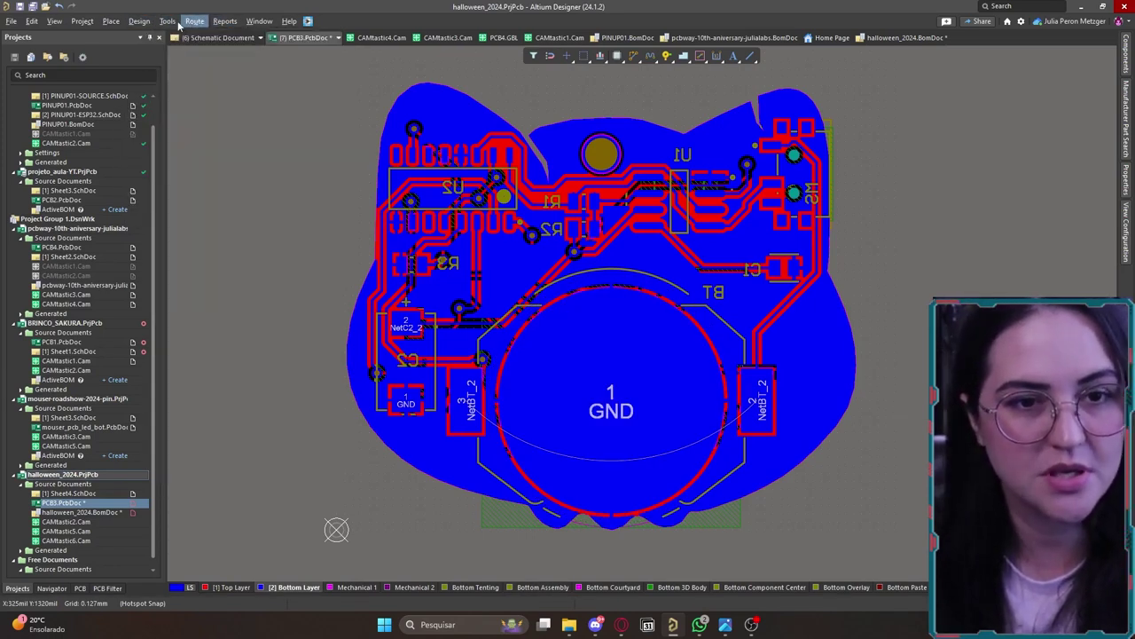
pyautogui.click(167, 21)
pyautogui.moveTo(264, 130)
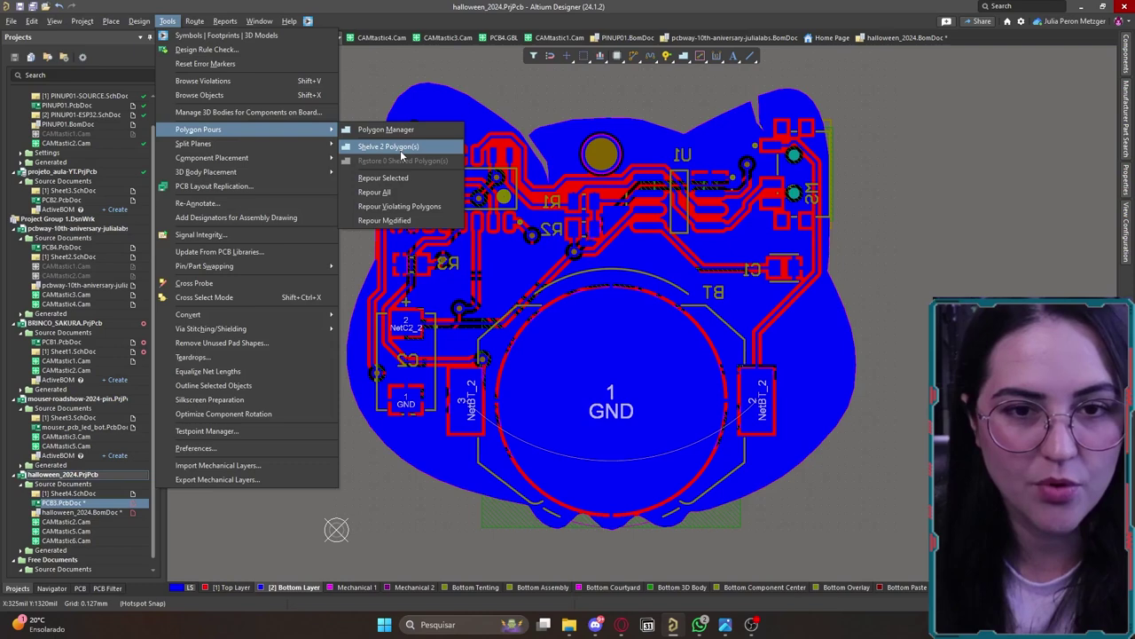
pyautogui.click(365, 146)
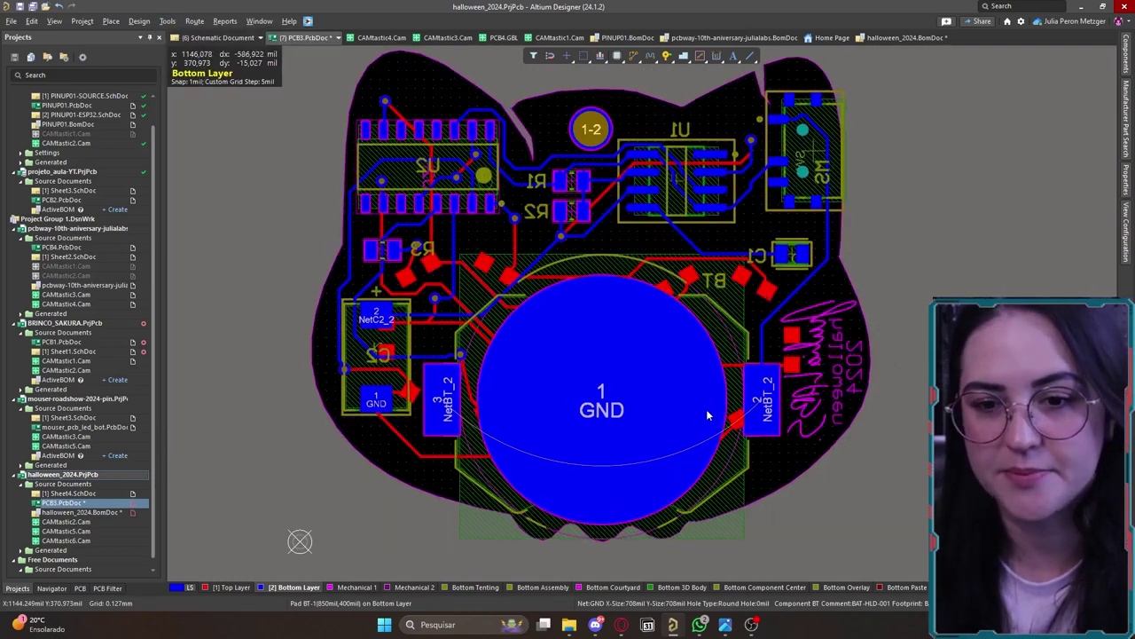
pyautogui.keyDown('ctrl'); pyautogui.scroll(2, 706, 409); pyautogui.keyUp('ctrl')
pyautogui.keyDown('ctrl'); pyautogui.scroll(-2, 595, 361); pyautogui.keyUp('ctrl')
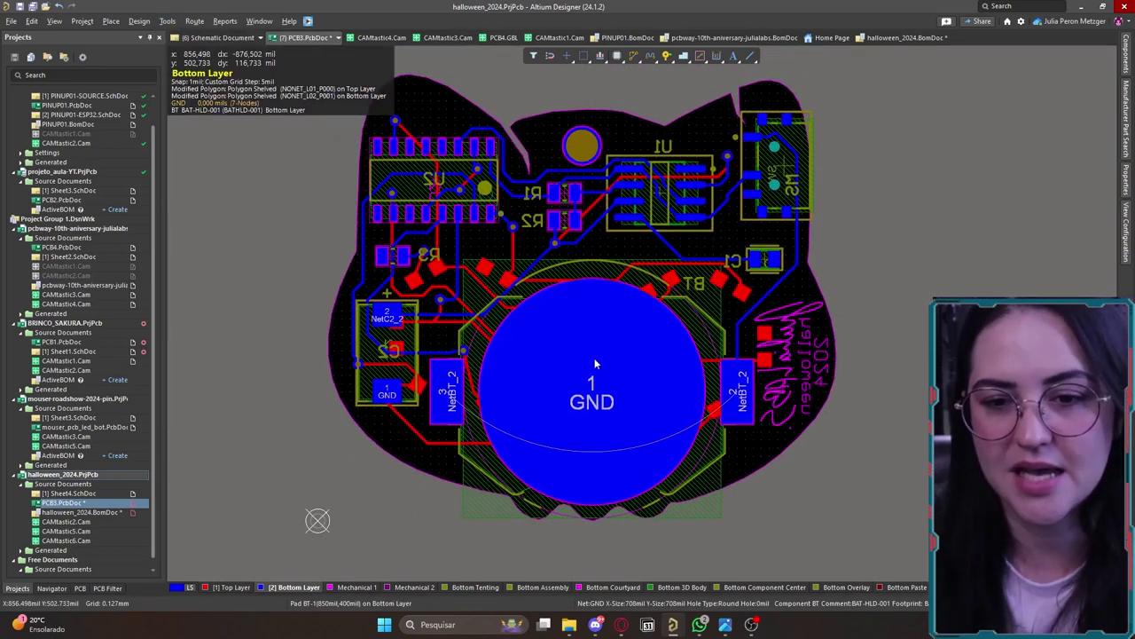
# Step: Highlight the battery holder BT and then the U2 chip to examine their placement on the Bottom Layer
pyautogui.click(591, 371)
pyautogui.click(860, 456)
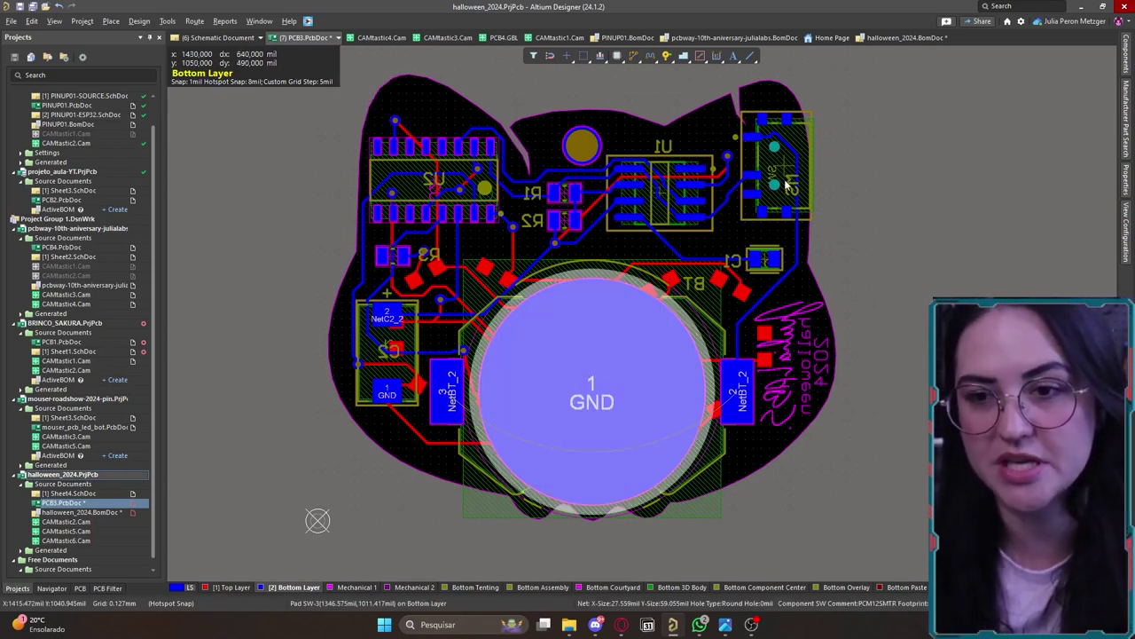
pyautogui.click(907, 295)
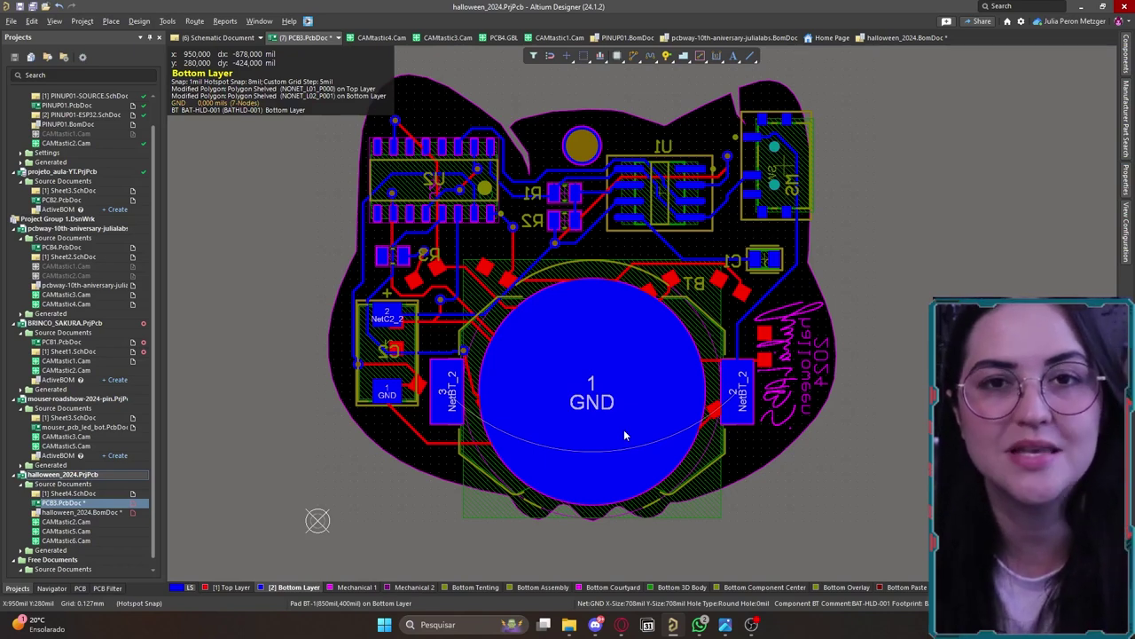
pyautogui.click(433, 197)
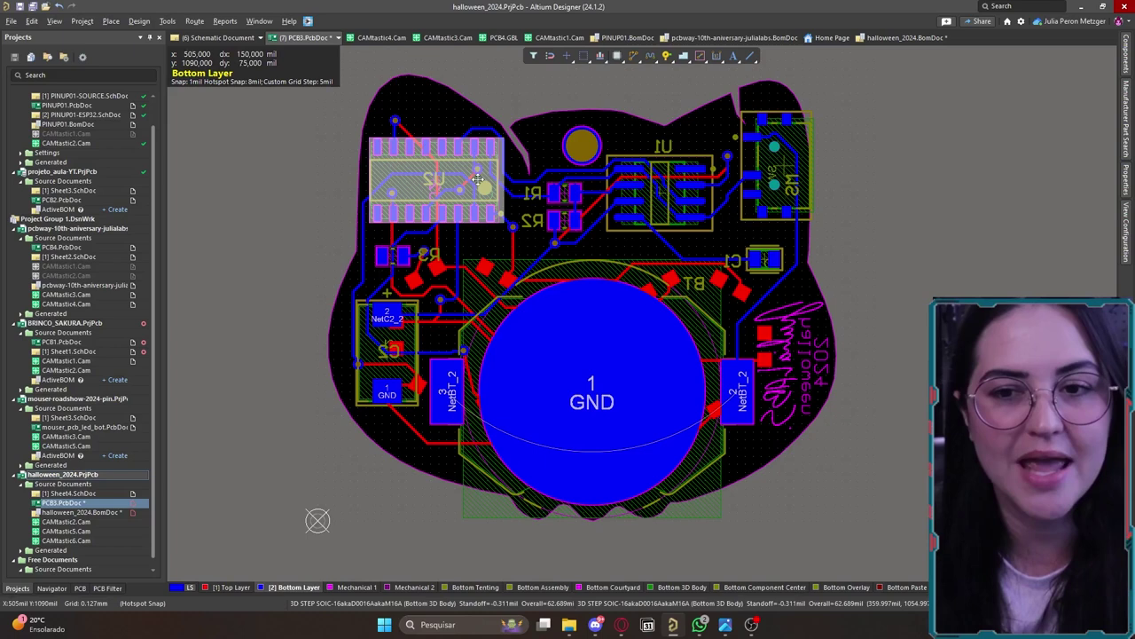
pyautogui.click(661, 184)
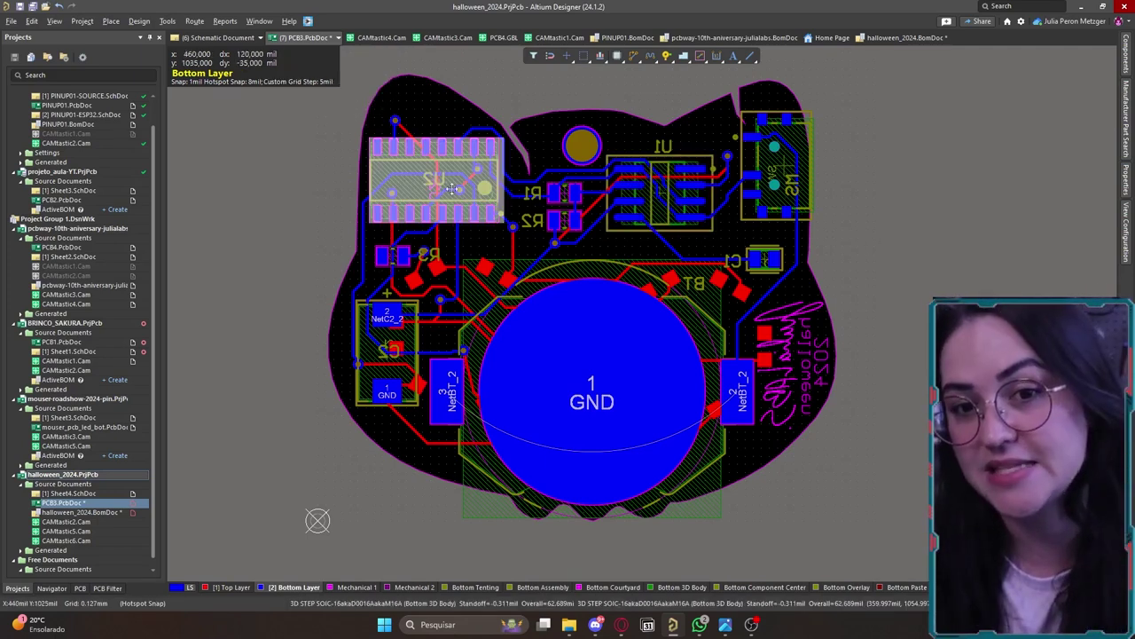
# Step: Show the board in 3D and inspect both the cat-face front and the component side
pyautogui.click(55, 22)
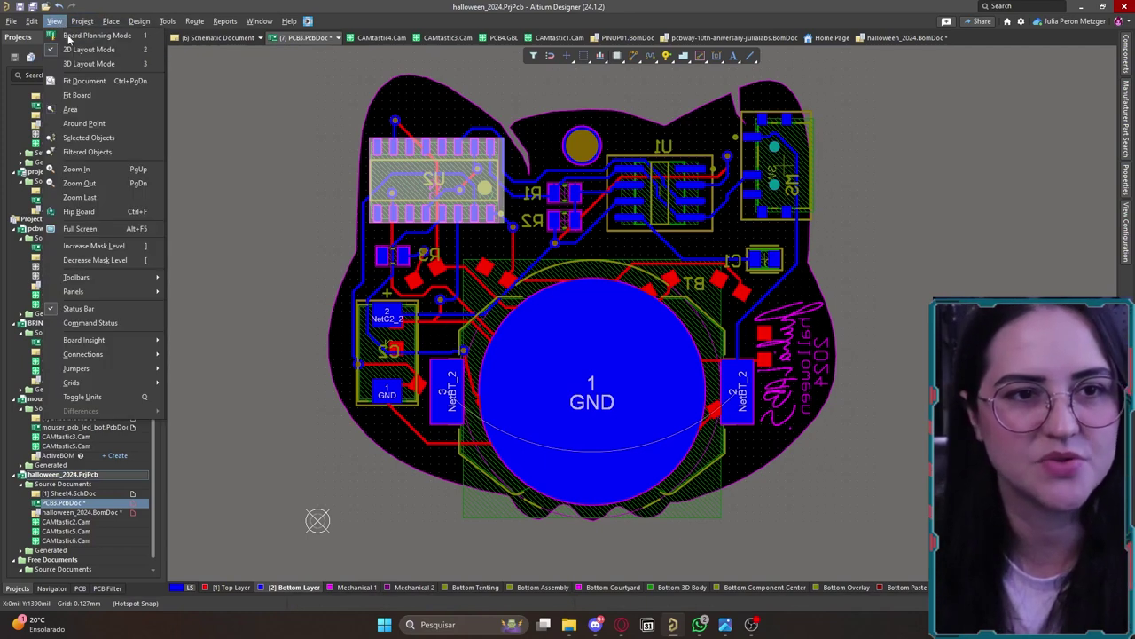
pyautogui.click(80, 64)
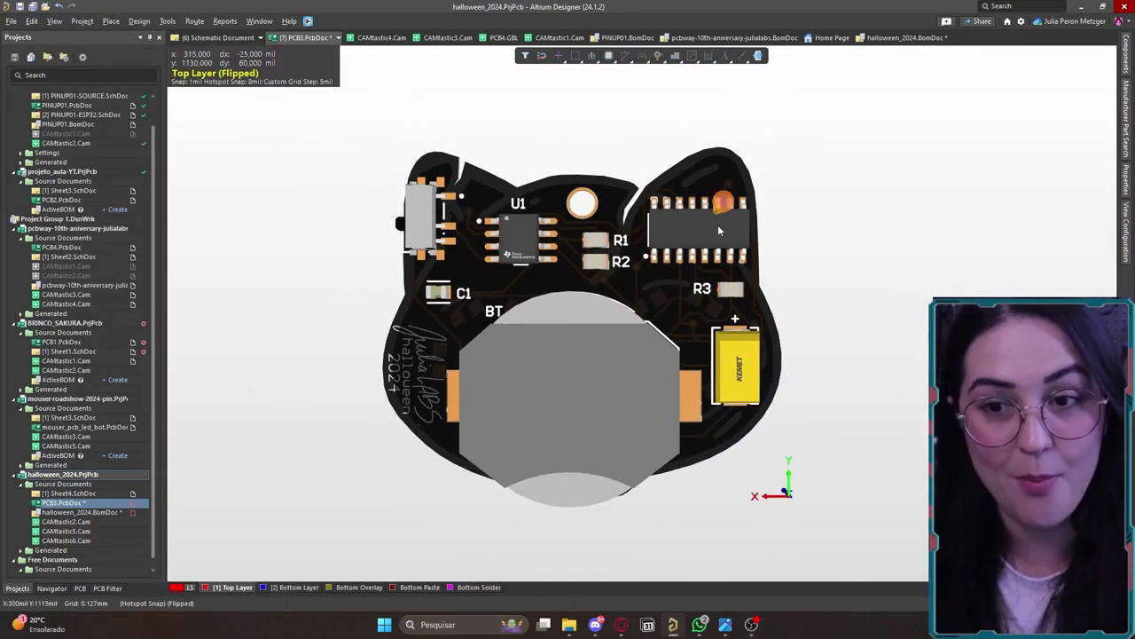
pyautogui.keyDown('shift'); pyautogui.moveTo(691, 227); pyautogui.dragTo(699, 241, button='right'); pyautogui.keyUp('shift')
pyautogui.press('v')
pyautogui.press('b')
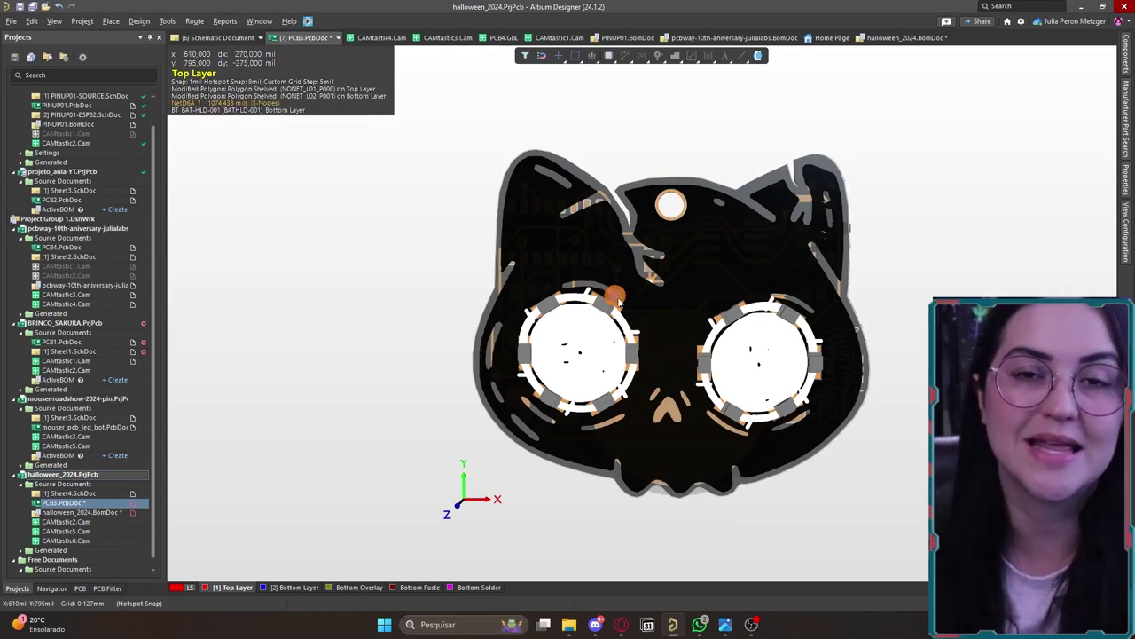
pyautogui.press('v')
pyautogui.press('b')
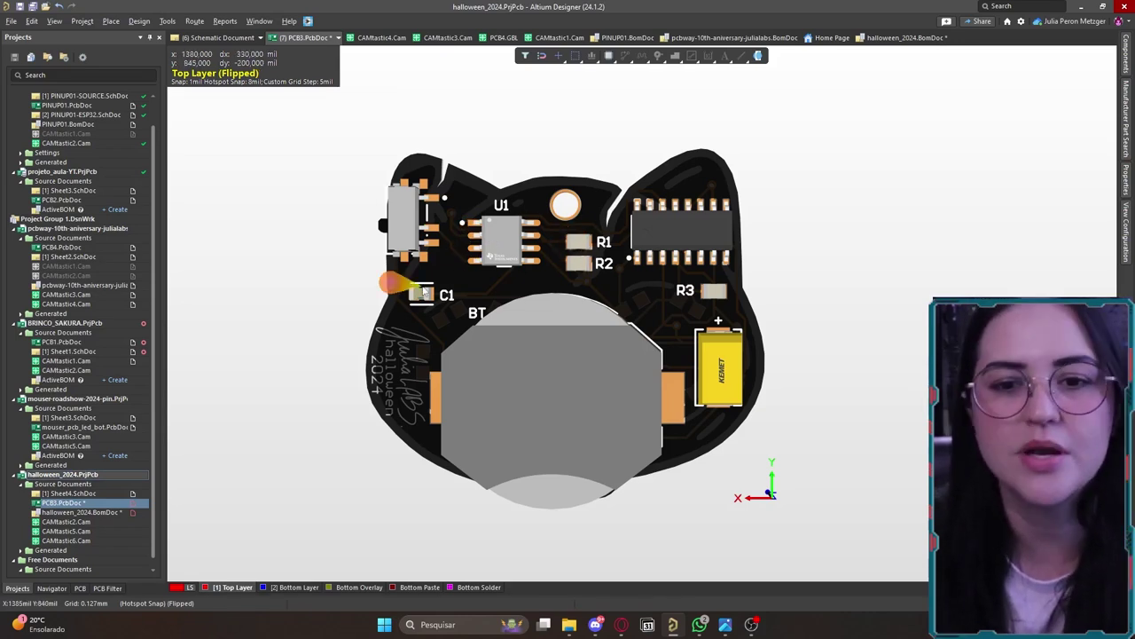
pyautogui.keyDown('ctrl'); pyautogui.scroll(2, 425, 292); pyautogui.keyUp('ctrl')
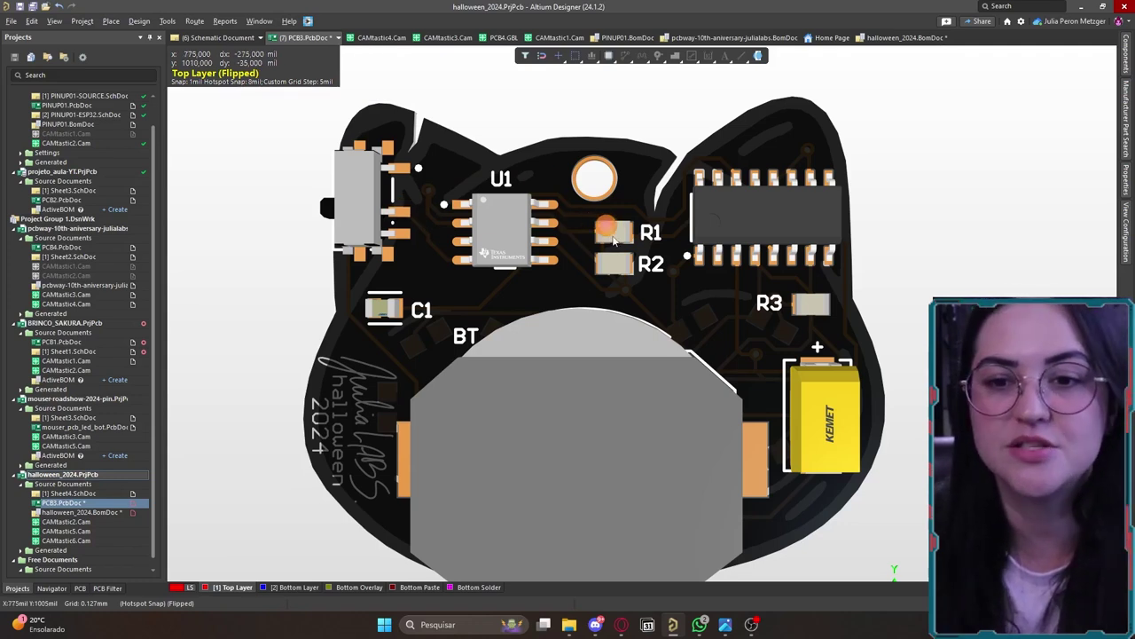
# Step: Return to the 2D layout and highlight U1 to examine its placement relative to R1, R2 and C1
pyautogui.press('2')
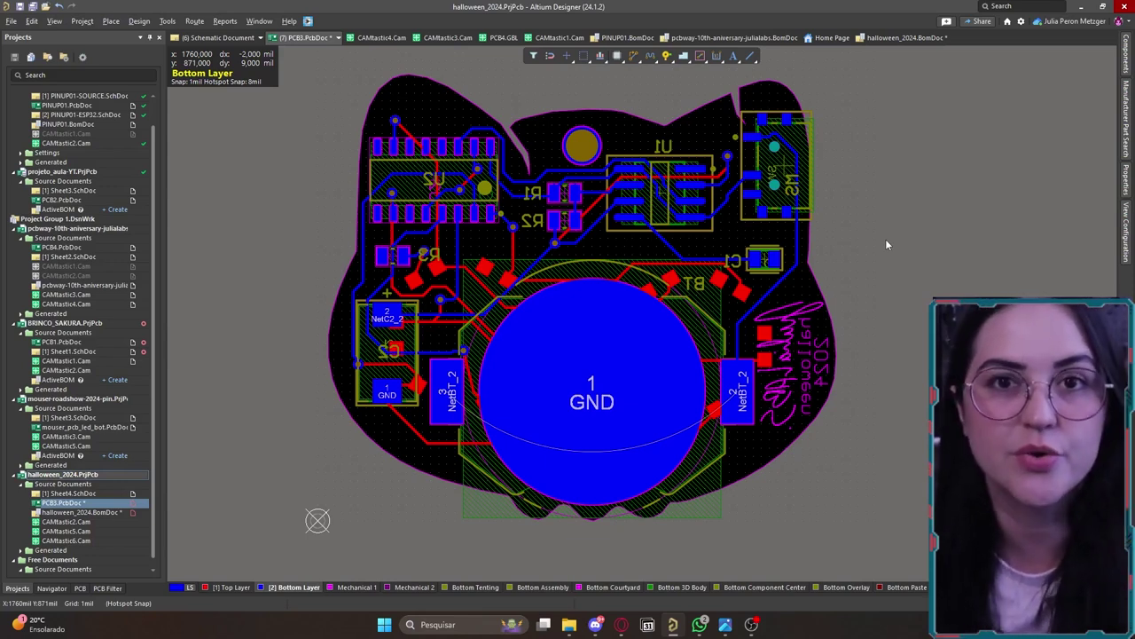
pyautogui.keyDown('ctrl'); pyautogui.scroll(3, 557, 202); pyautogui.keyUp('ctrl')
pyautogui.moveTo(585, 239); pyautogui.dragTo(602, 252, button='right')
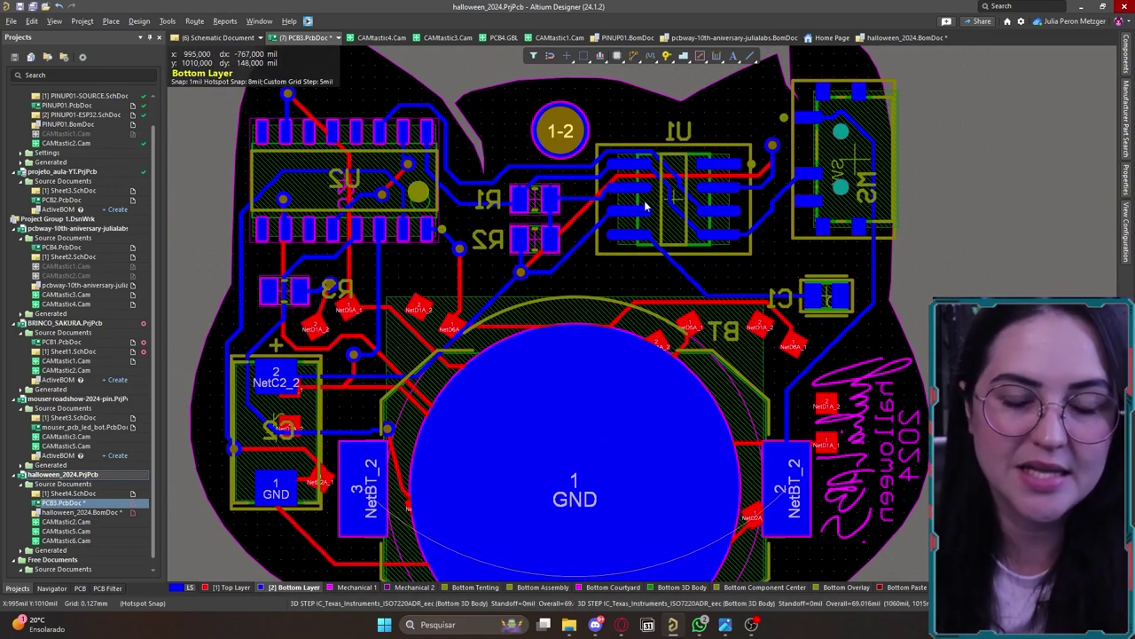
pyautogui.keyDown('ctrl'); pyautogui.scroll(-1, 641, 247); pyautogui.keyUp('ctrl')
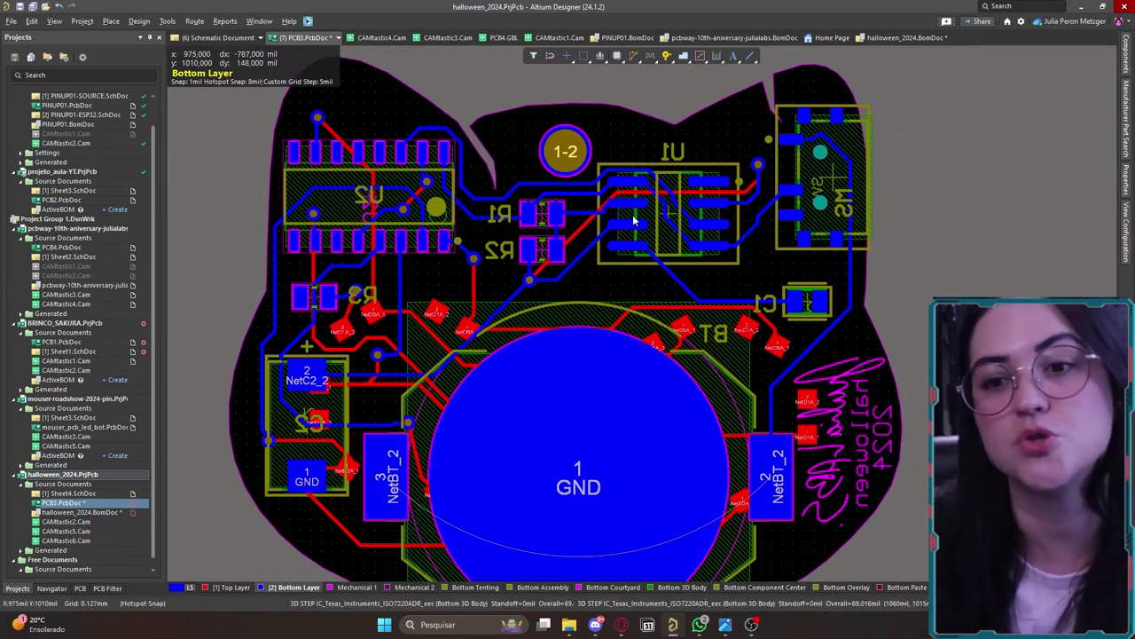
pyautogui.click(672, 217)
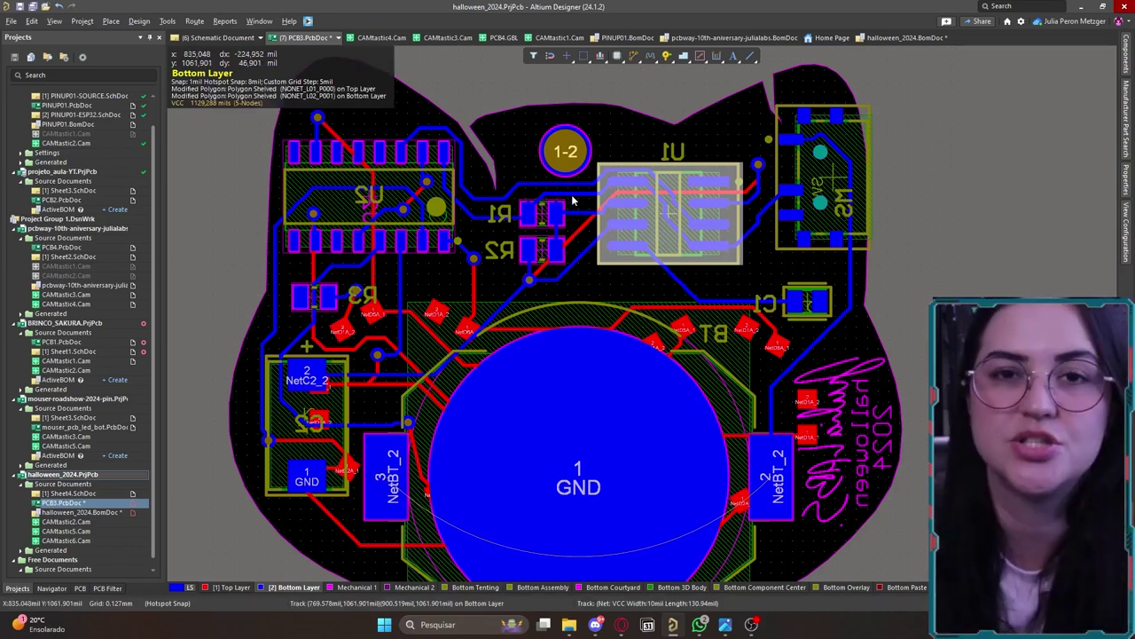
# Step: Try moving resistor R2 away from U1 to just below capacitor C2, and undo the move
pyautogui.keyDown('ctrl'); pyautogui.scroll(-1, 601, 213); pyautogui.keyUp('ctrl')
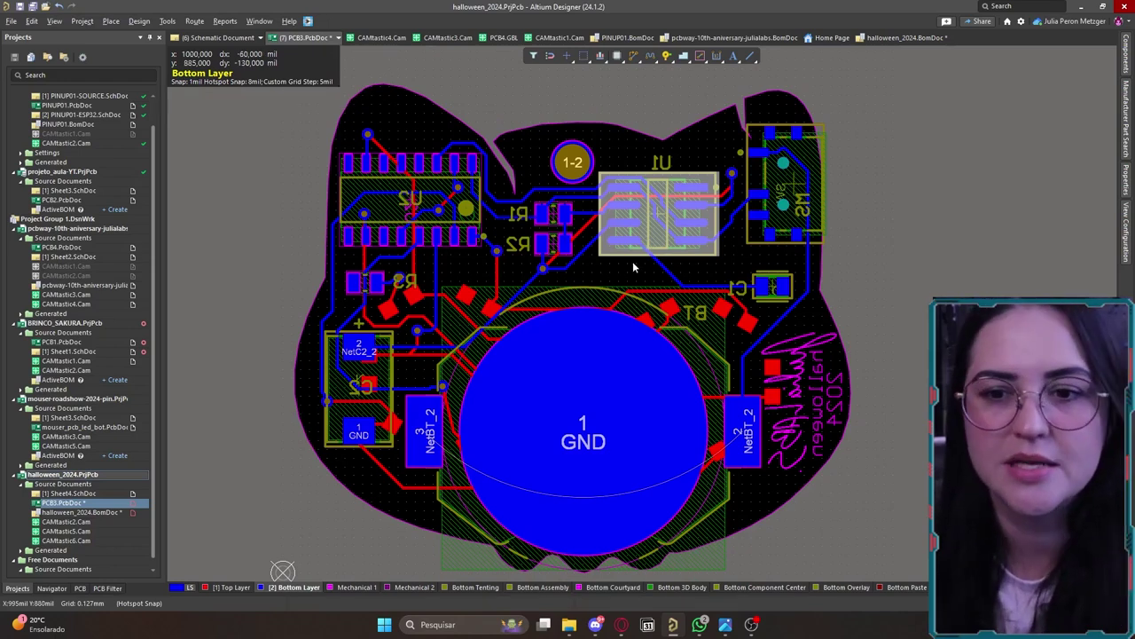
pyautogui.scroll(-1, 606, 263)
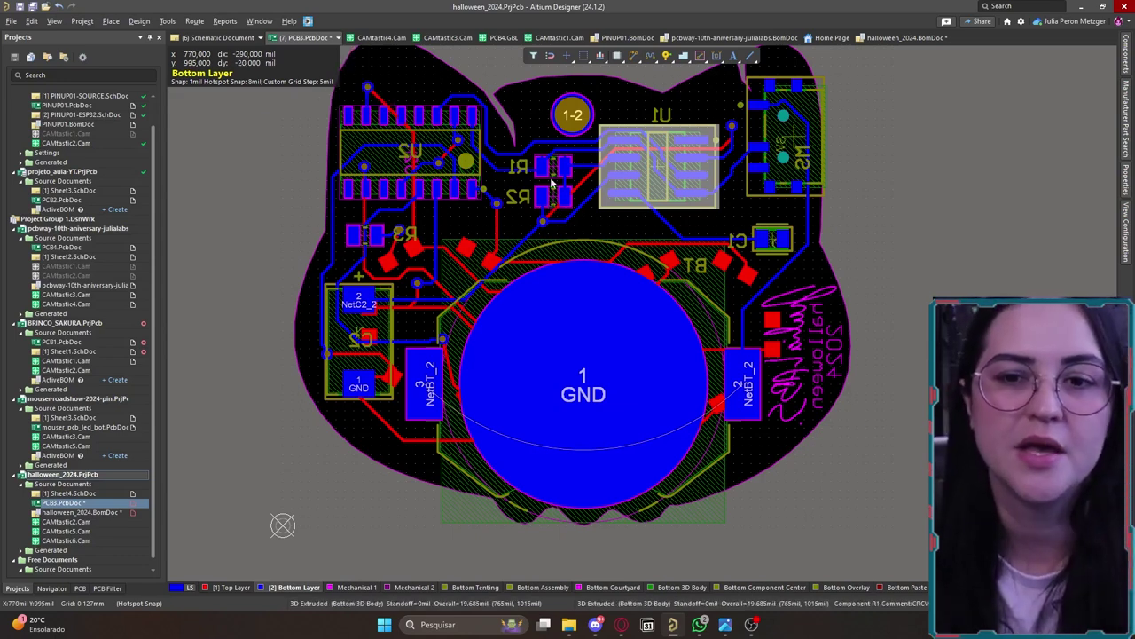
pyautogui.moveTo(551, 206); pyautogui.dragTo(385, 434)
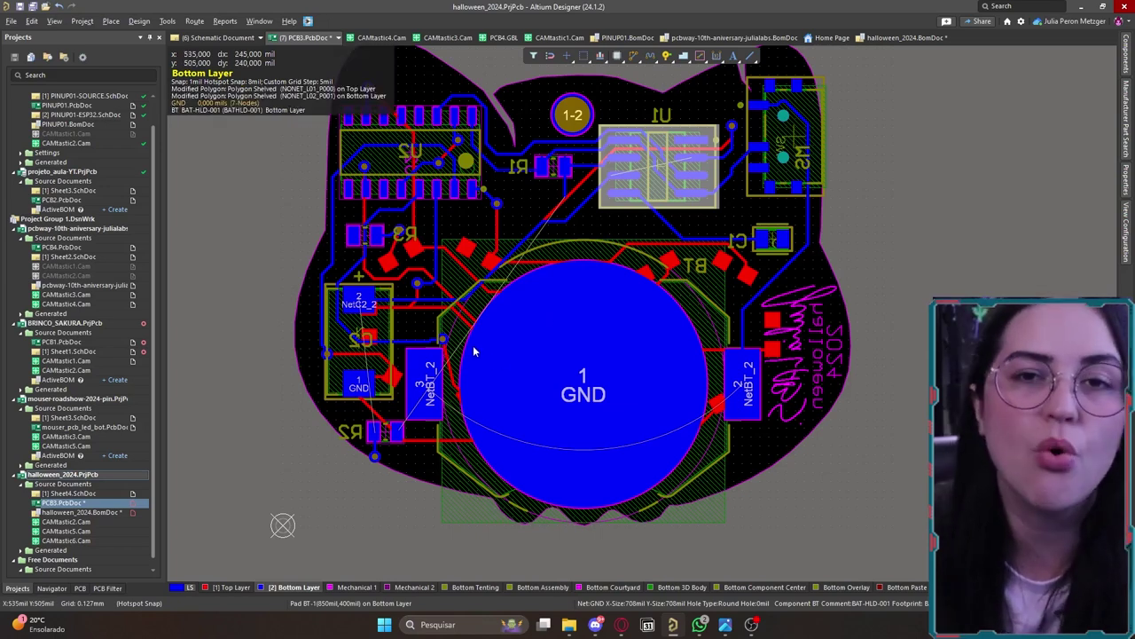
pyautogui.hotkey('ctrl', 'z')
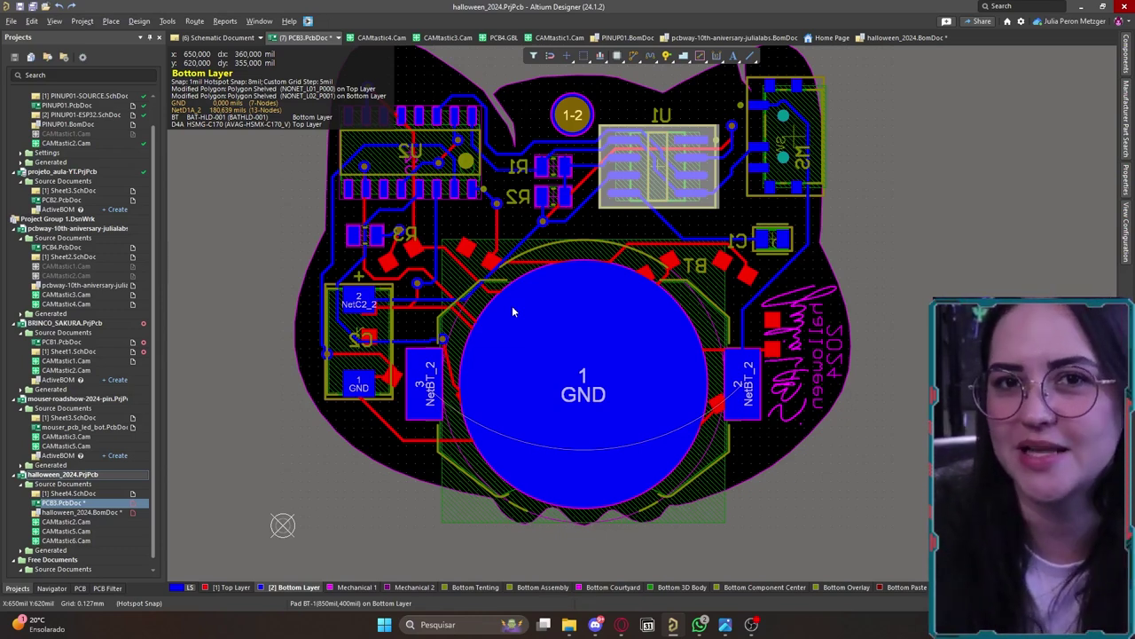
# Step: Highlight U1 to examine its placement, and make the Top Layer active to view the front-side traces
pyautogui.keyDown('ctrl'); pyautogui.scroll(2, 650, 173); pyautogui.keyUp('ctrl')
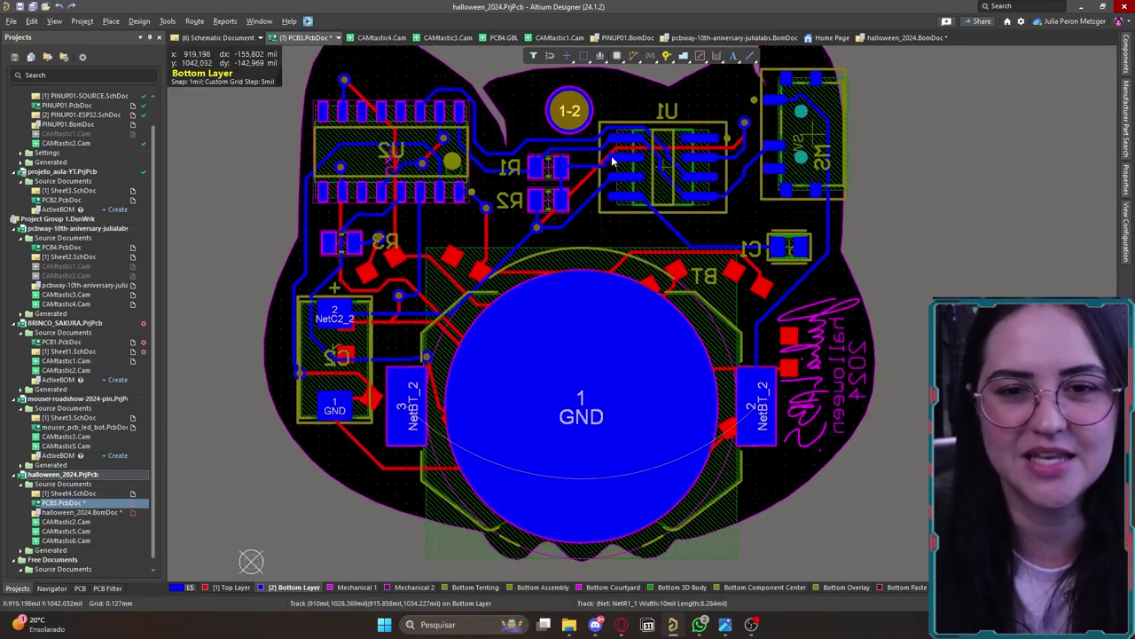
pyautogui.click(670, 161)
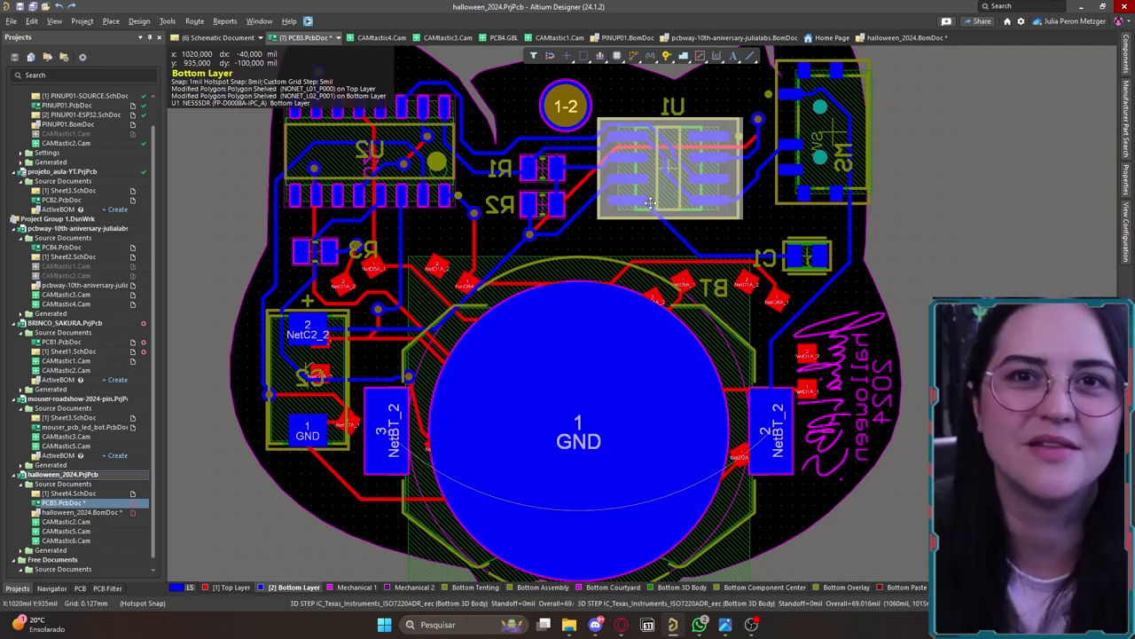
pyautogui.press('KP_Multiply')
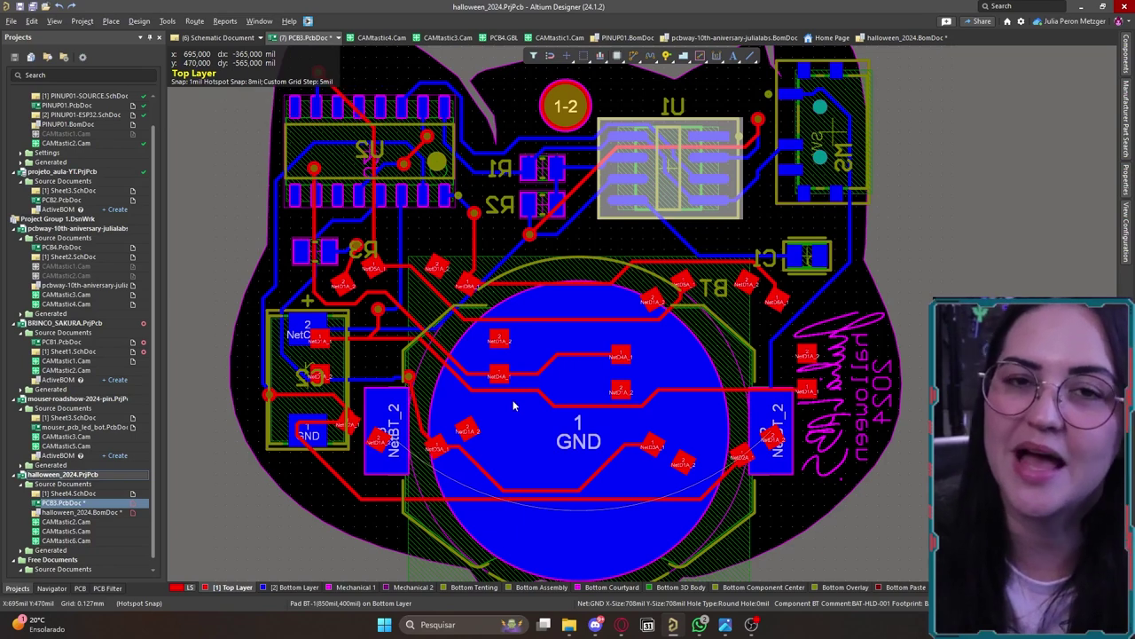
pyautogui.keyDown('ctrl'); pyautogui.scroll(-2, 576, 364); pyautogui.keyUp('ctrl')
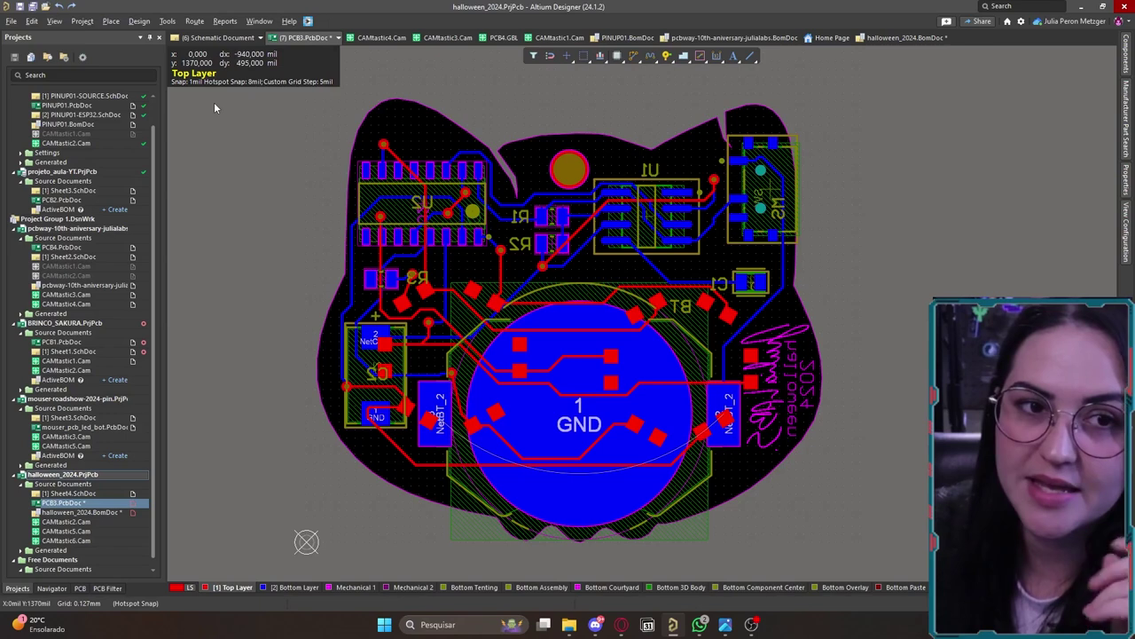
# Step: Look over the available routing commands, and examine the traces connecting R1, R2 and U1 up close
pyautogui.click(196, 22)
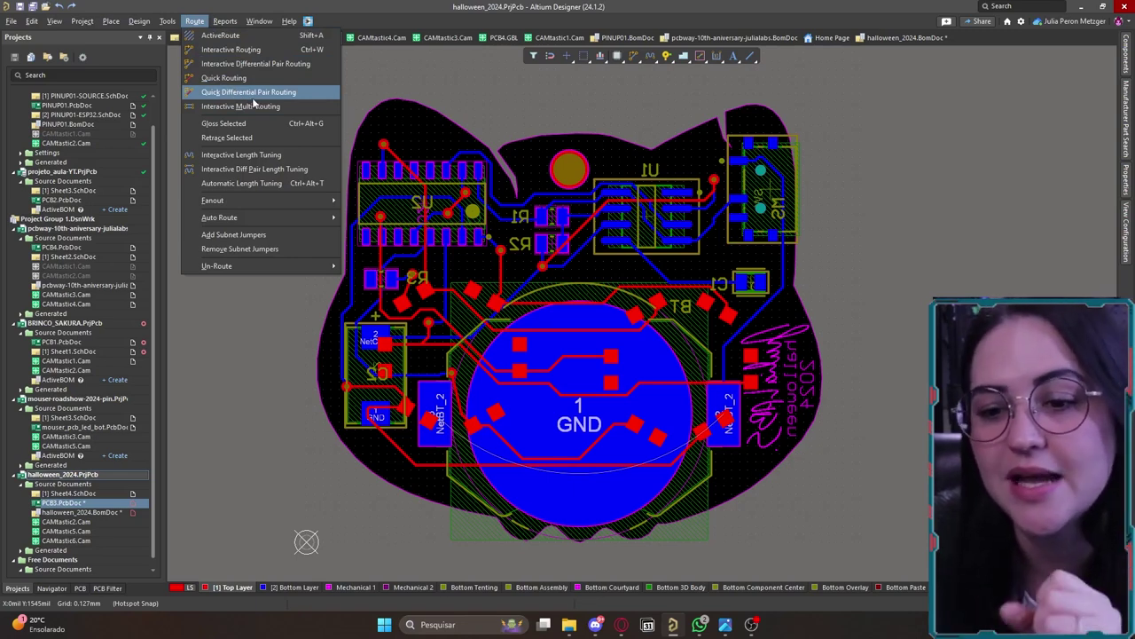
pyautogui.click(195, 21)
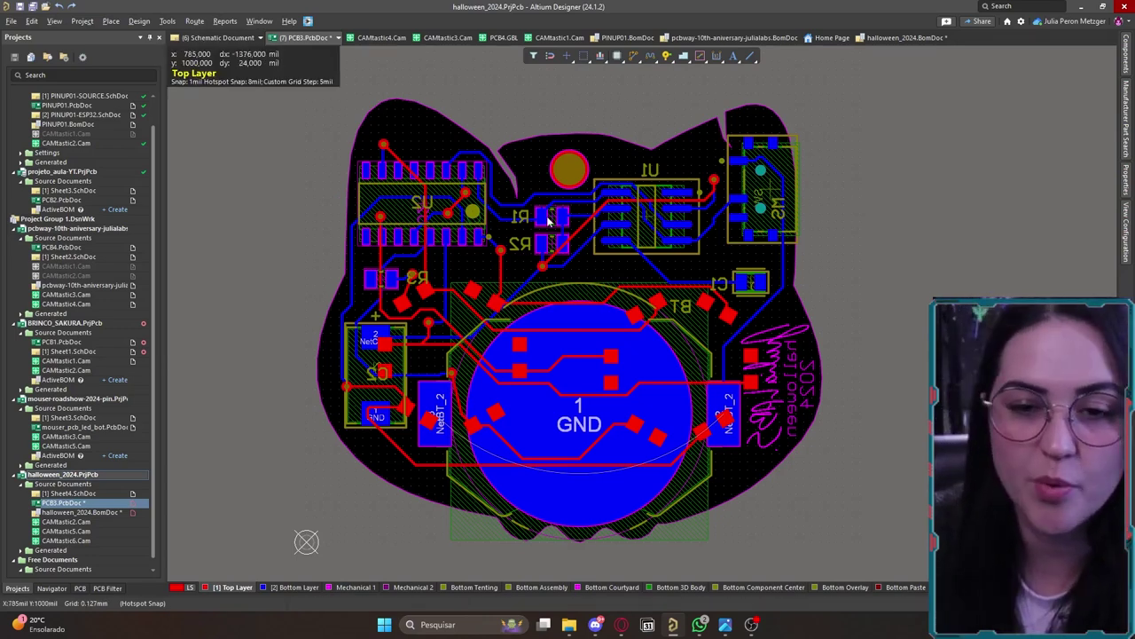
pyautogui.keyDown('ctrl'); pyautogui.scroll(1, 585, 232); pyautogui.keyUp('ctrl')
pyautogui.keyDown('ctrl'); pyautogui.scroll(1, 586, 232); pyautogui.keyUp('ctrl')
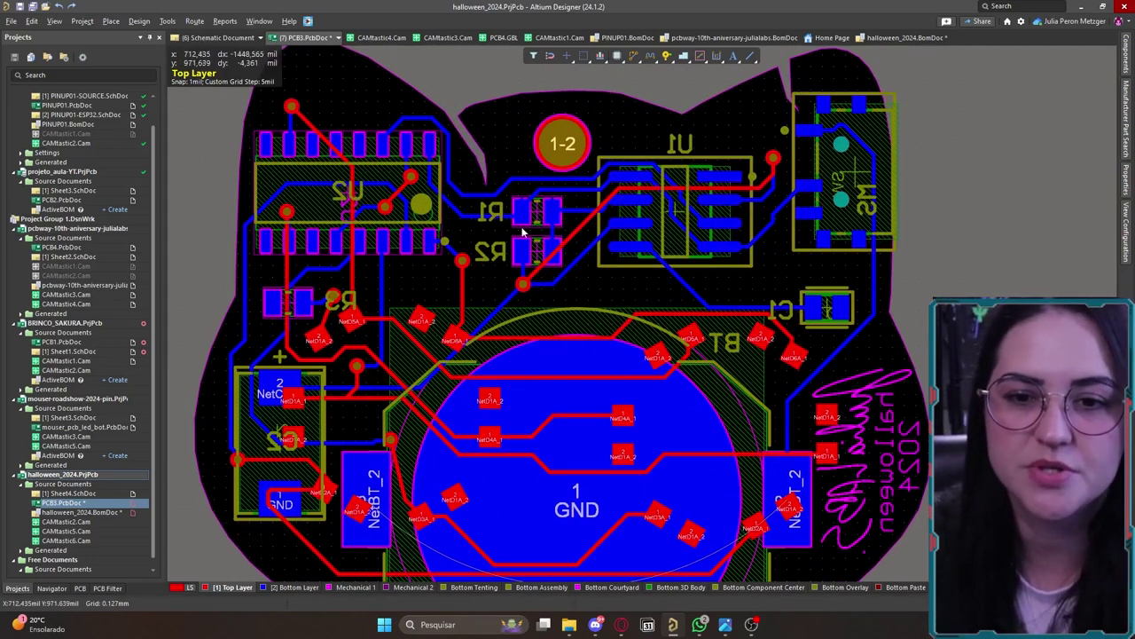
pyautogui.keyDown('ctrl'); pyautogui.scroll(2, 548, 233); pyautogui.keyUp('ctrl')
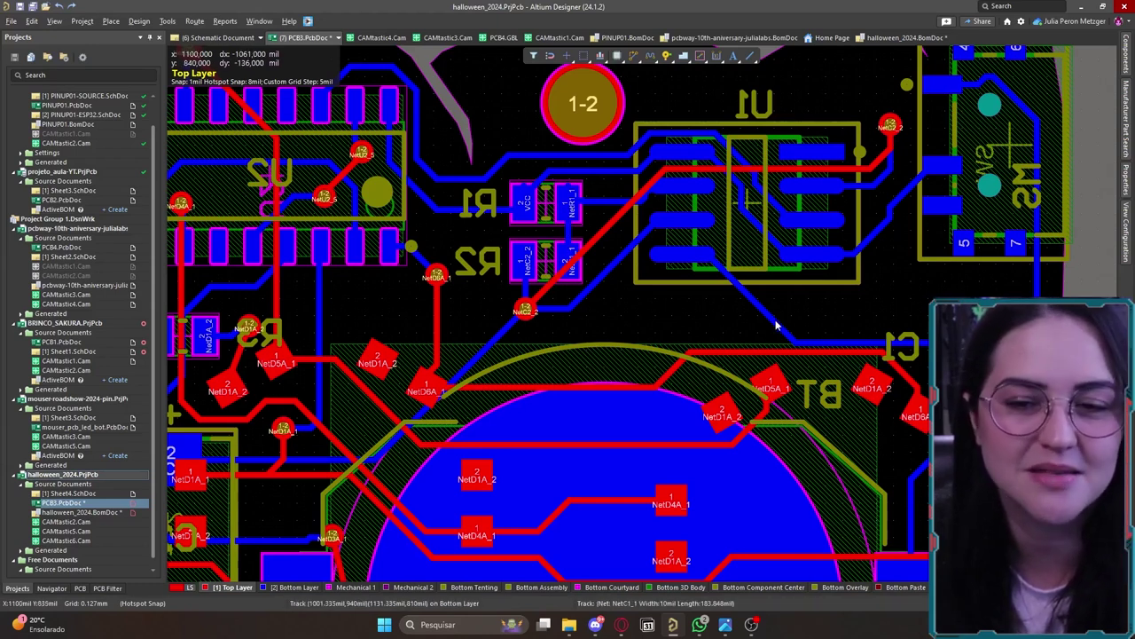
pyautogui.keyDown('ctrl'); pyautogui.scroll(-2, 725, 278); pyautogui.keyUp('ctrl')
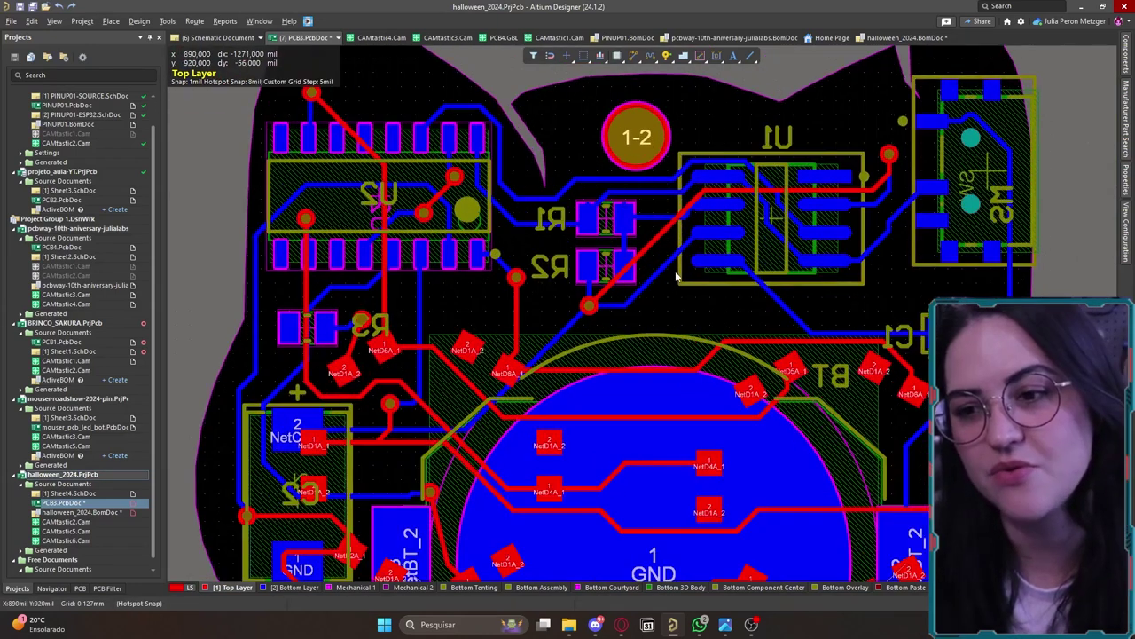
pyautogui.keyDown('ctrl'); pyautogui.scroll(2, 723, 280); pyautogui.keyUp('ctrl')
pyautogui.keyDown('ctrl'); pyautogui.scroll(-3, 648, 284); pyautogui.keyUp('ctrl')
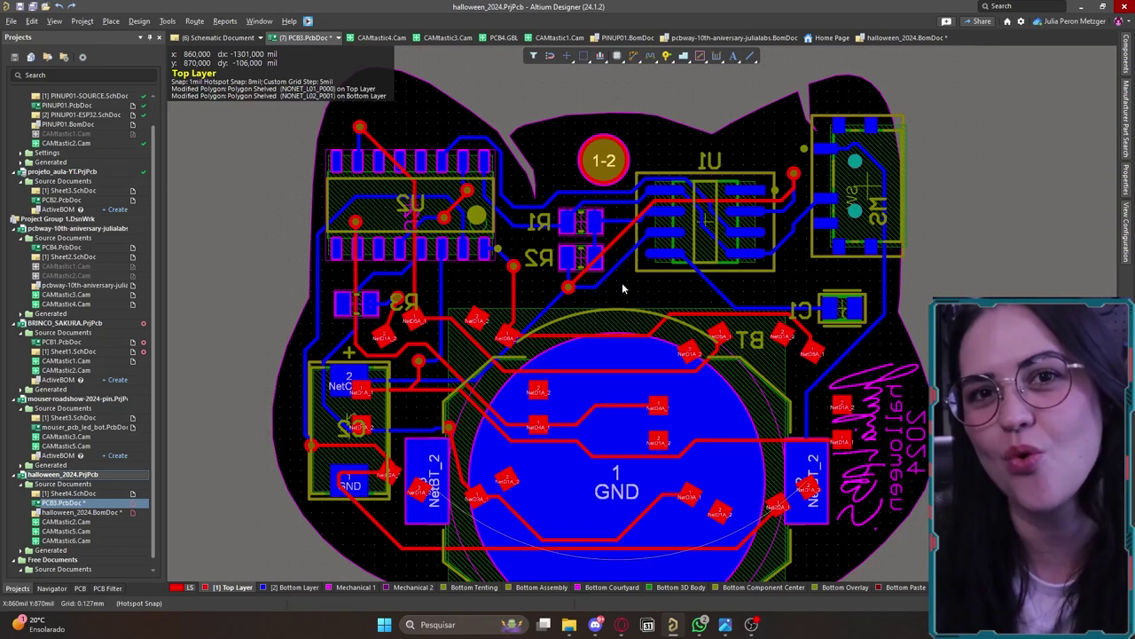
# Step: Examine the routing across both layers, from U1 and C1 down to the battery holder BT
pyautogui.scroll(-1, 623, 288)
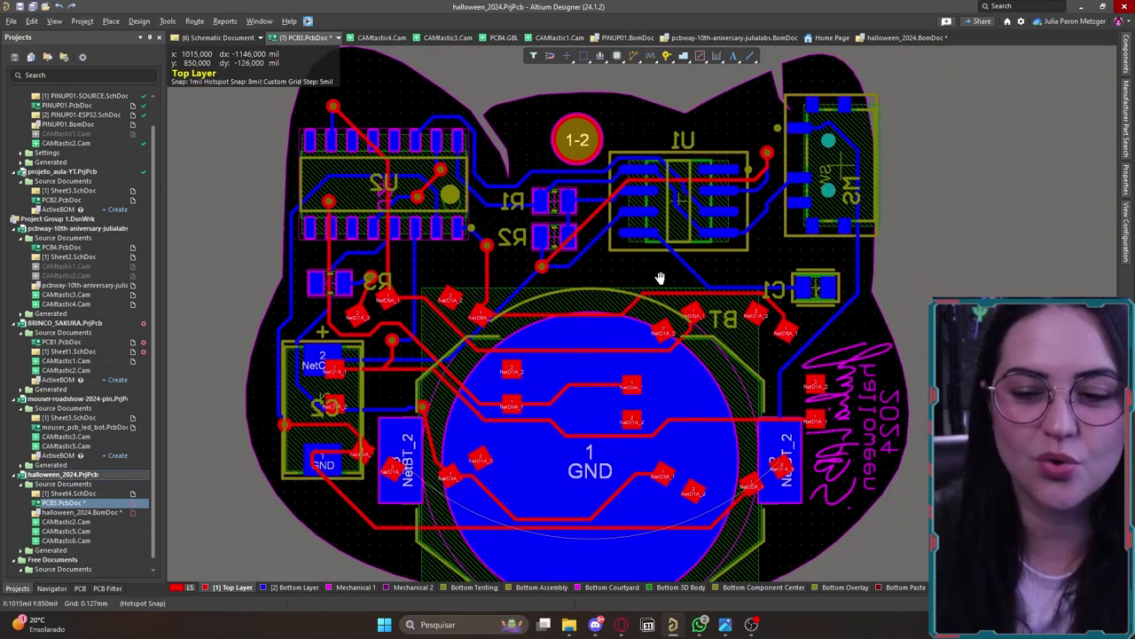
pyautogui.keyDown('shift'); pyautogui.hscroll(1, 634, 284); pyautogui.keyUp('shift')
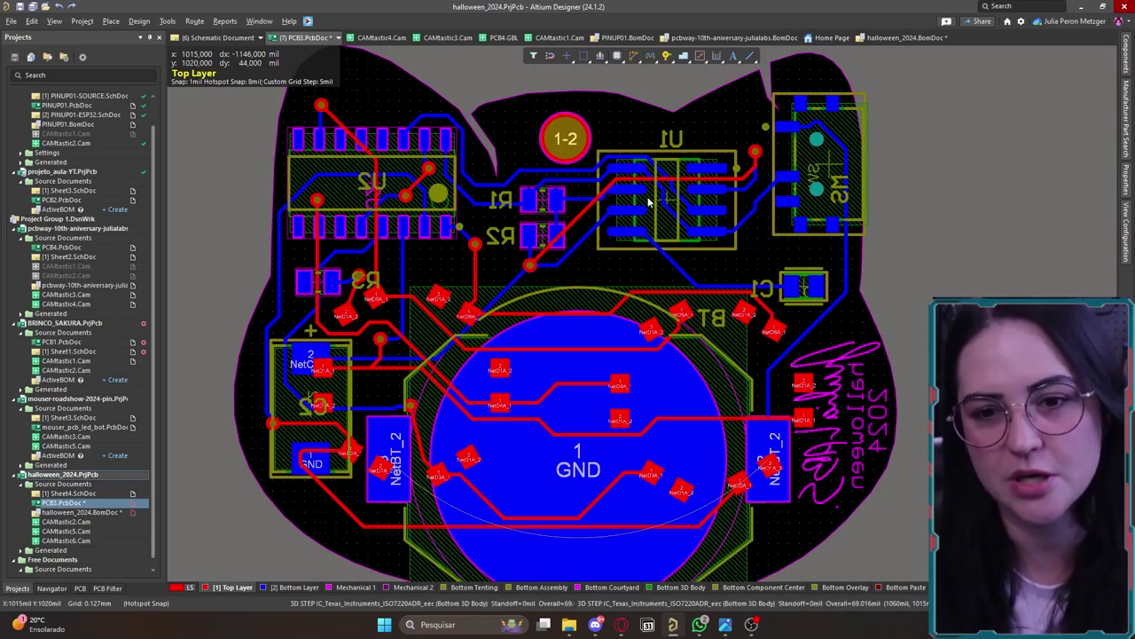
pyautogui.scroll(1, 497, 197)
pyautogui.keyDown('ctrl'); pyautogui.scroll(2, 497, 197); pyautogui.keyUp('ctrl')
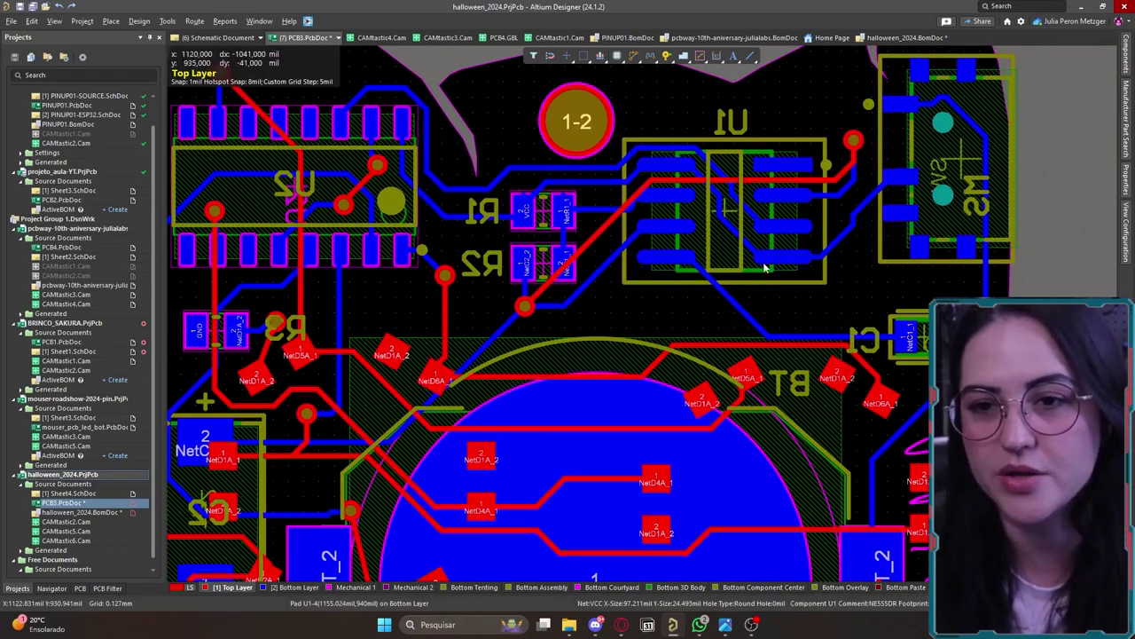
pyautogui.keyDown('ctrl'); pyautogui.scroll(-2, 710, 283); pyautogui.keyUp('ctrl')
pyautogui.moveTo(745, 287); pyautogui.dragTo(701, 280, button='right')
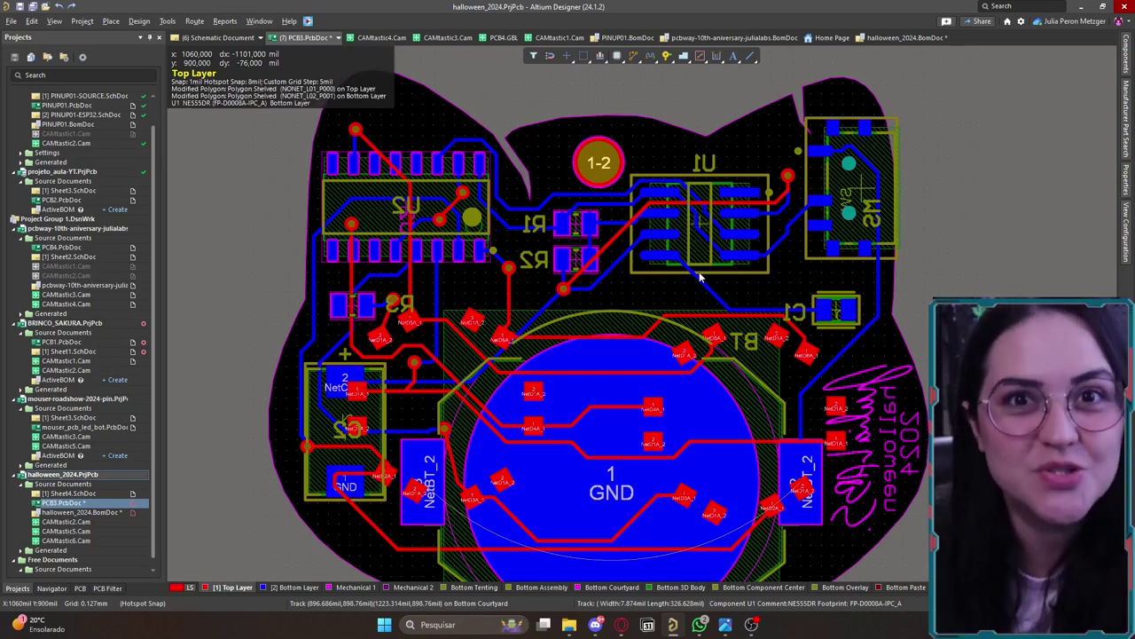
pyautogui.scroll(-3, 654, 322)
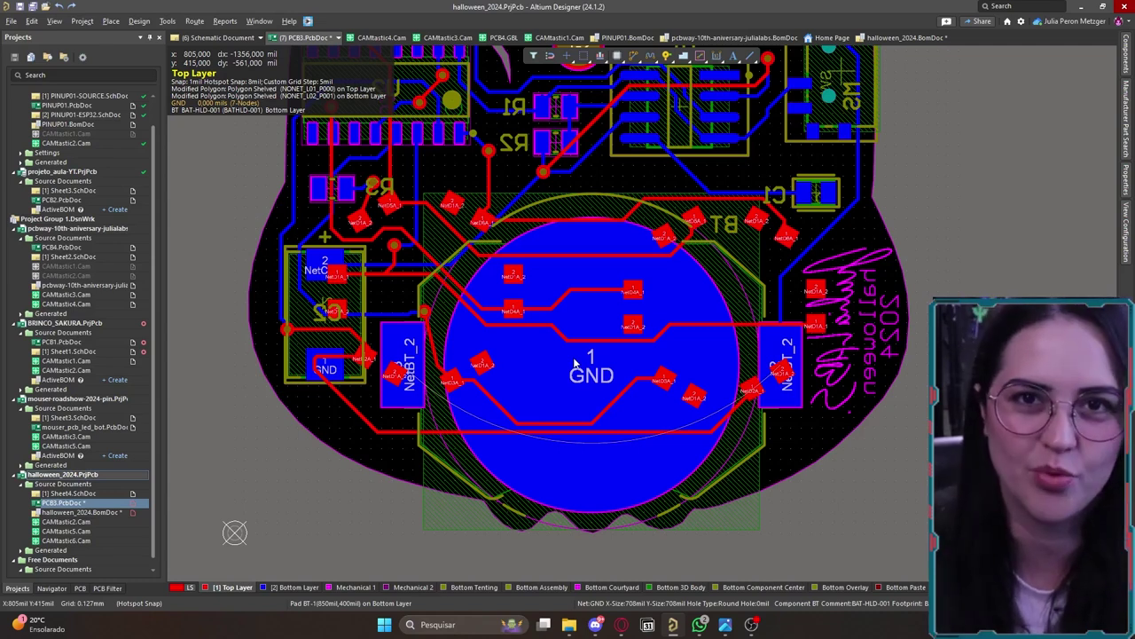
pyautogui.scroll(2, 575, 364)
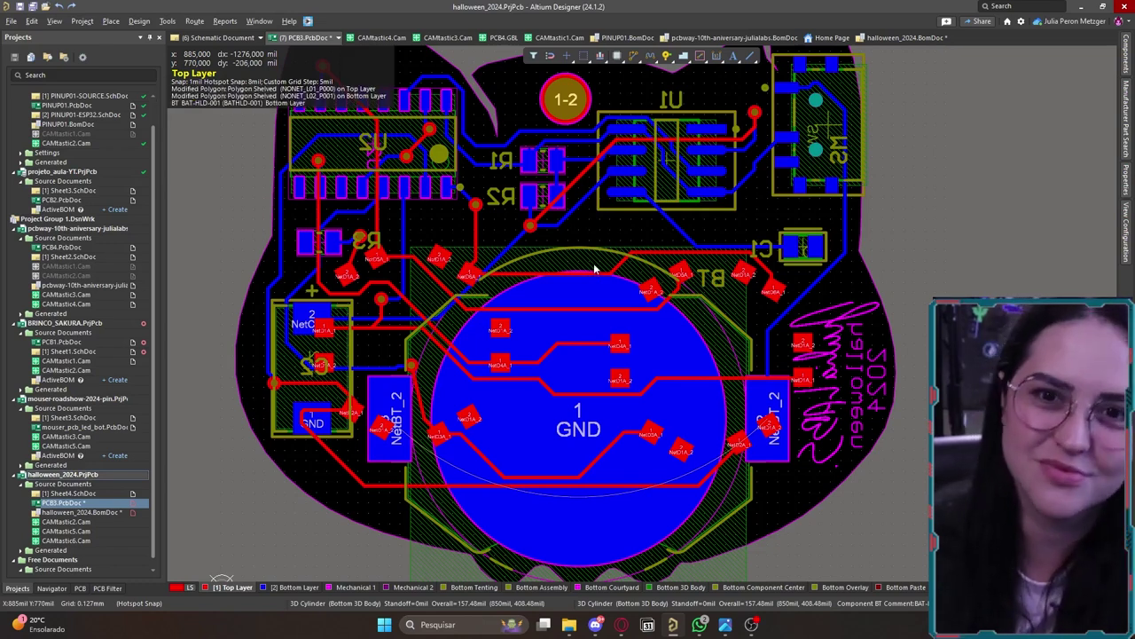
# Step: Show the board in 3D and examine the spacing between the yellow capacitor C2 and the adjacent battery holder pad
pyautogui.click(81, 21)
pyautogui.moveTo(110, 21)
pyautogui.moveTo(55, 22)
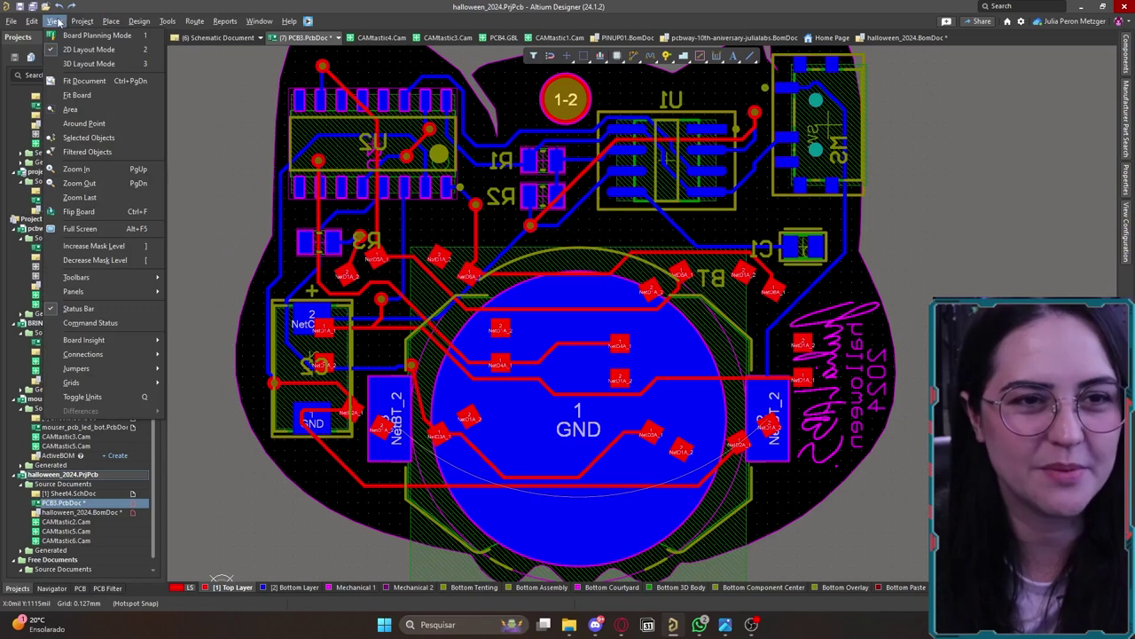
pyautogui.click(92, 66)
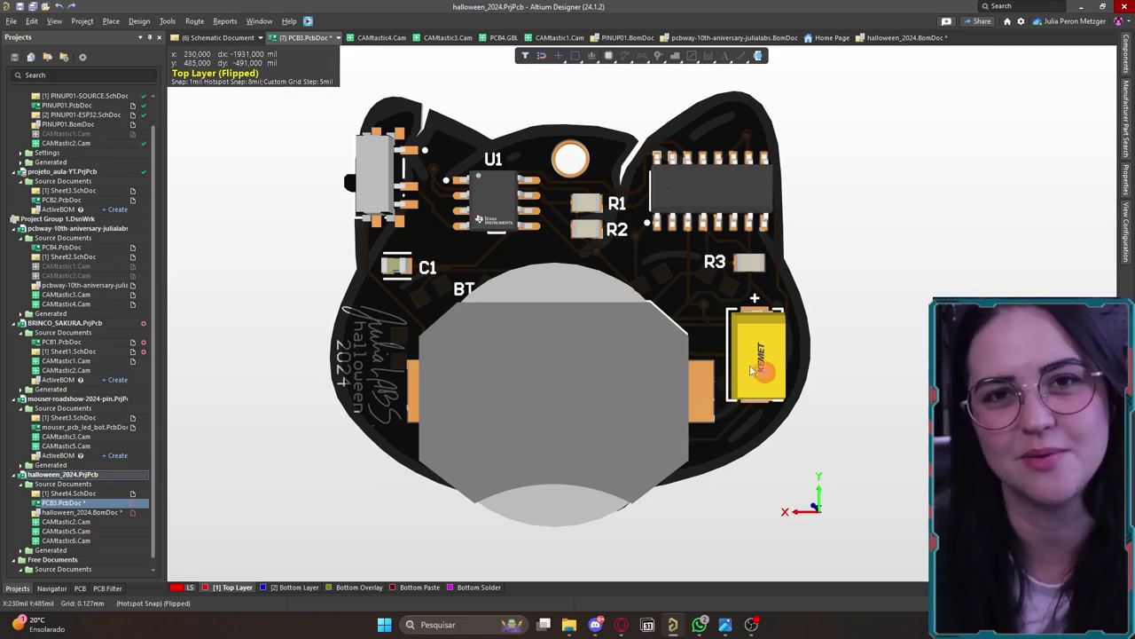
pyautogui.keyDown('ctrl'); pyautogui.scroll(2, 751, 371); pyautogui.keyUp('ctrl')
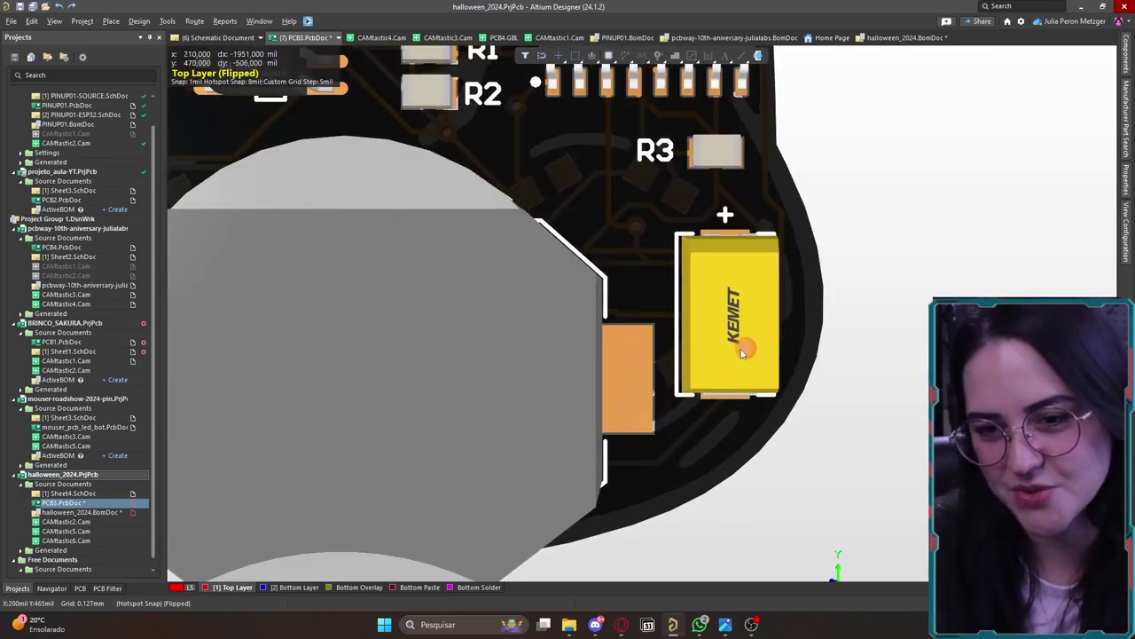
pyautogui.keyDown('ctrl'); pyautogui.scroll(-2, 707, 317); pyautogui.keyUp('ctrl')
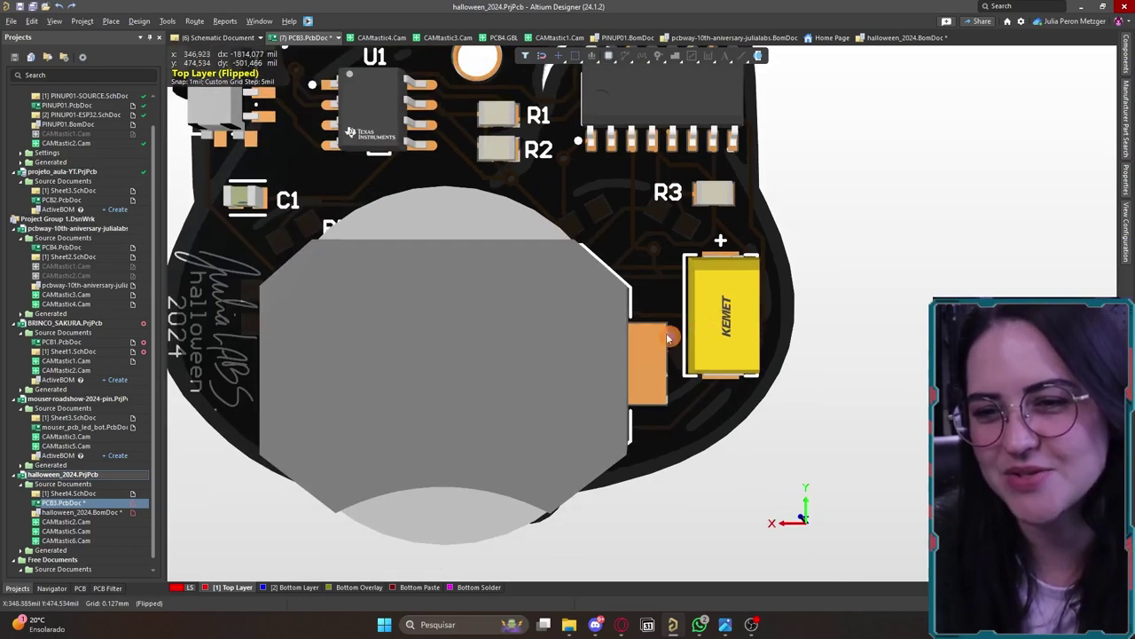
pyautogui.keyDown('ctrl'); pyautogui.scroll(3, 634, 355); pyautogui.keyUp('ctrl')
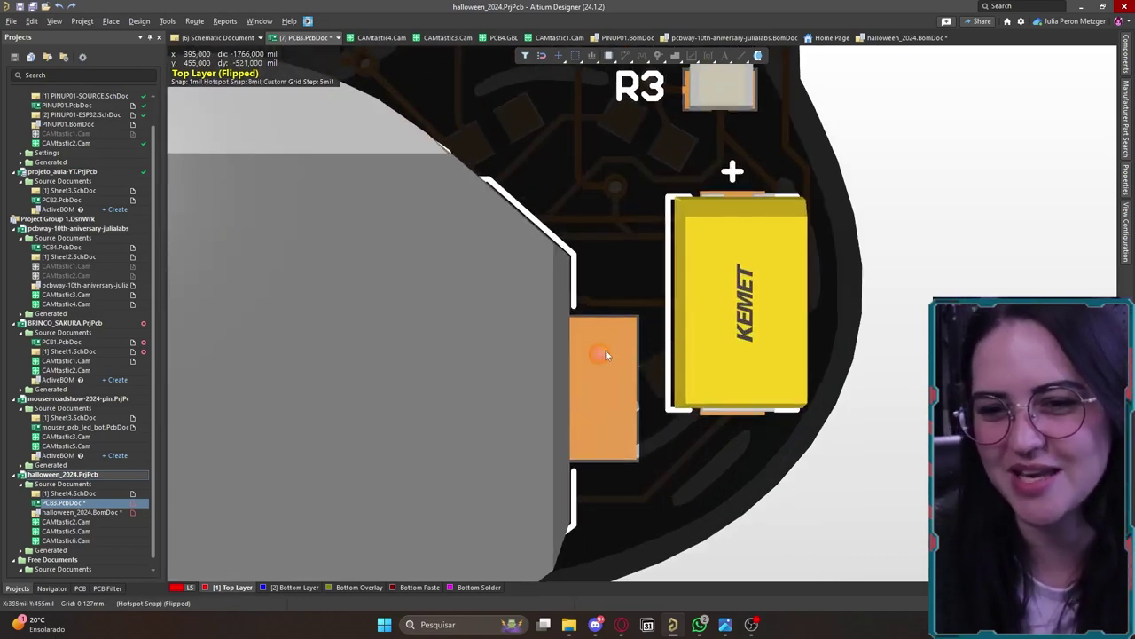
pyautogui.keyDown('ctrl'); pyautogui.scroll(-3, 605, 353); pyautogui.keyUp('ctrl')
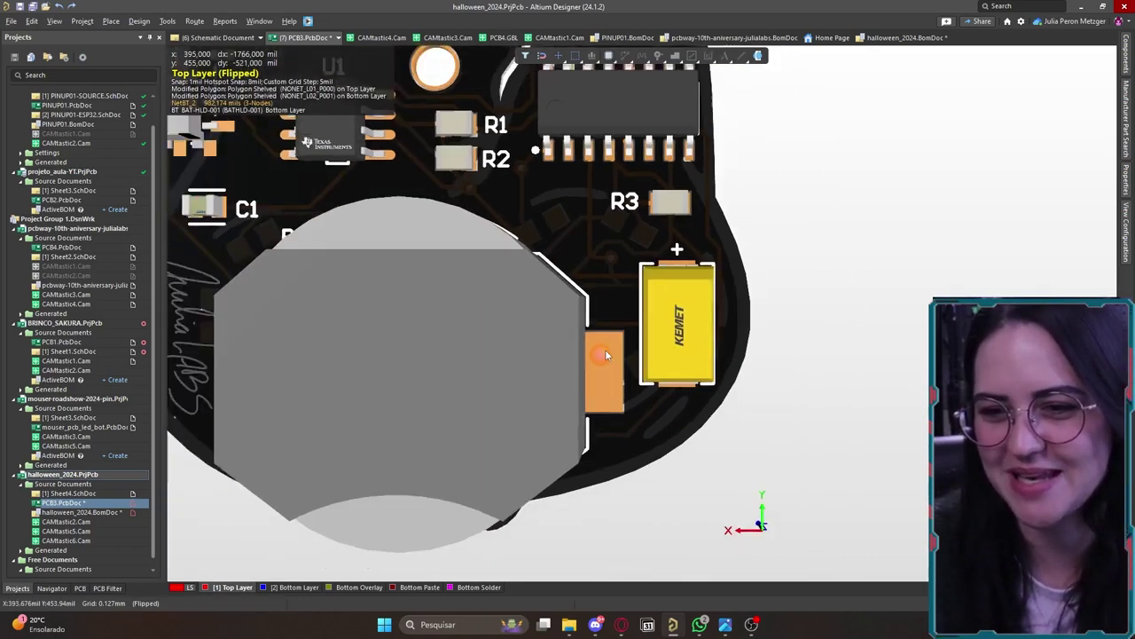
pyautogui.moveTo(684, 360); pyautogui.dragTo(720, 319, button='right')
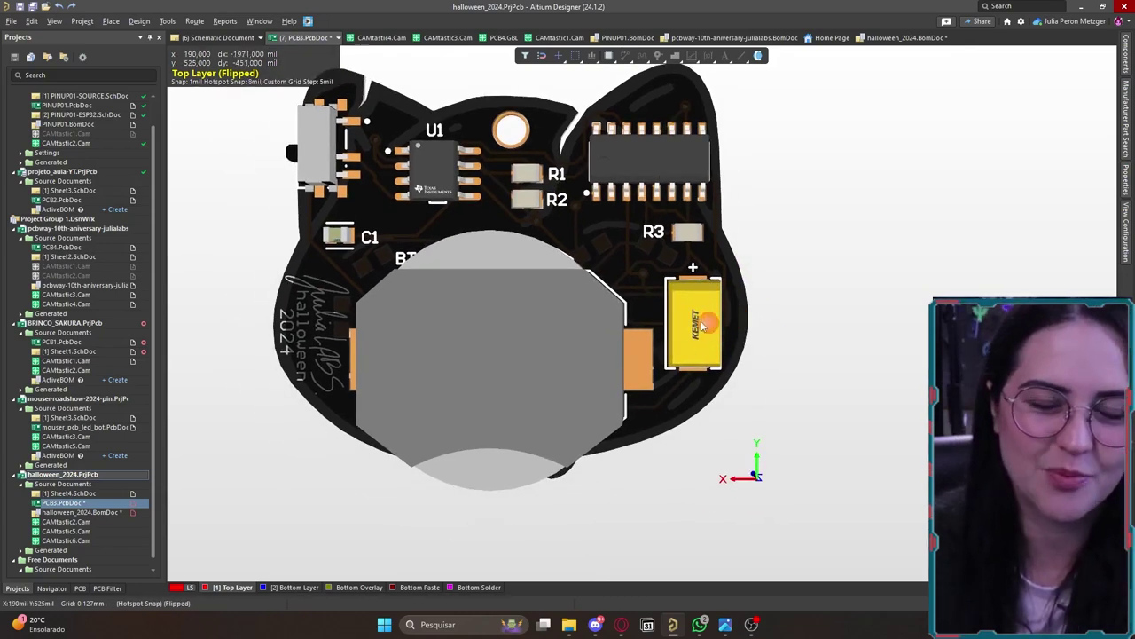
pyautogui.keyDown('ctrl'); pyautogui.scroll(2, 388, 334); pyautogui.keyUp('ctrl')
pyautogui.moveTo(409, 383); pyautogui.dragTo(420, 369, button='right')
pyautogui.keyDown('ctrl'); pyautogui.scroll(-2, 410, 371); pyautogui.keyUp('ctrl')
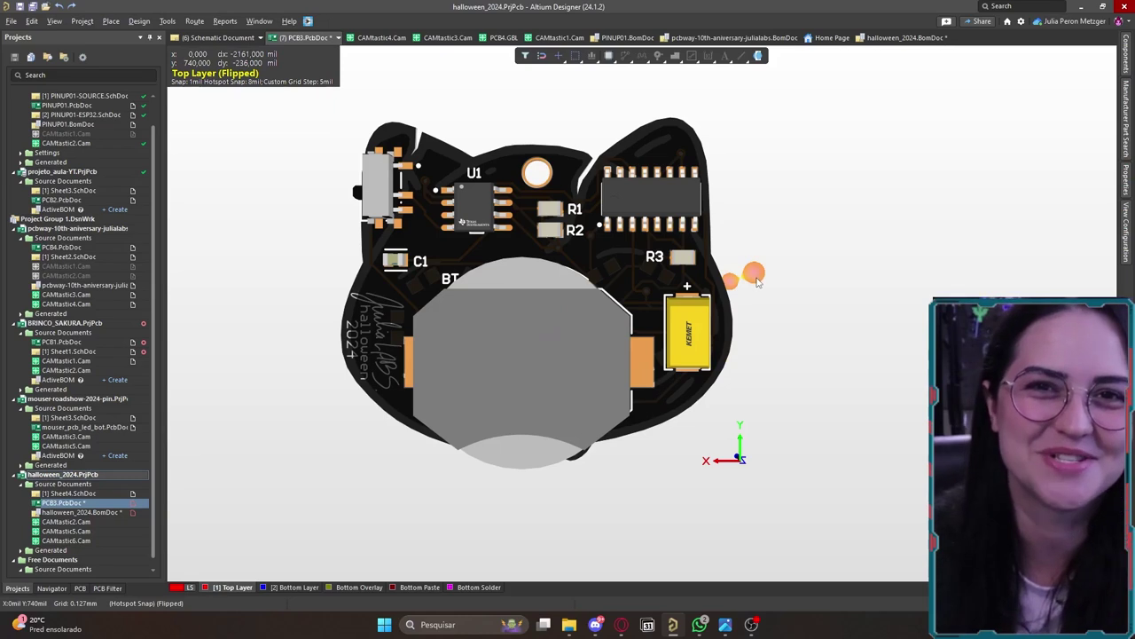
# Step: Flip the 3D board over to inspect its cat-face front
pyautogui.press('v')
pyautogui.press('b')
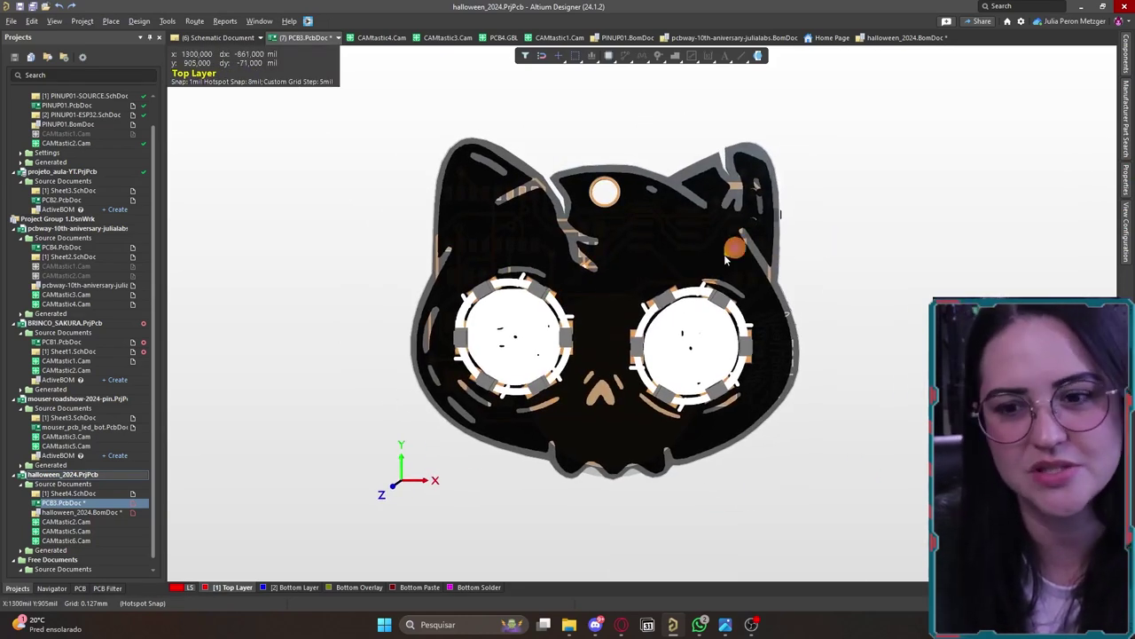
pyautogui.moveTo(724, 254); pyautogui.dragTo(707, 253, button='right')
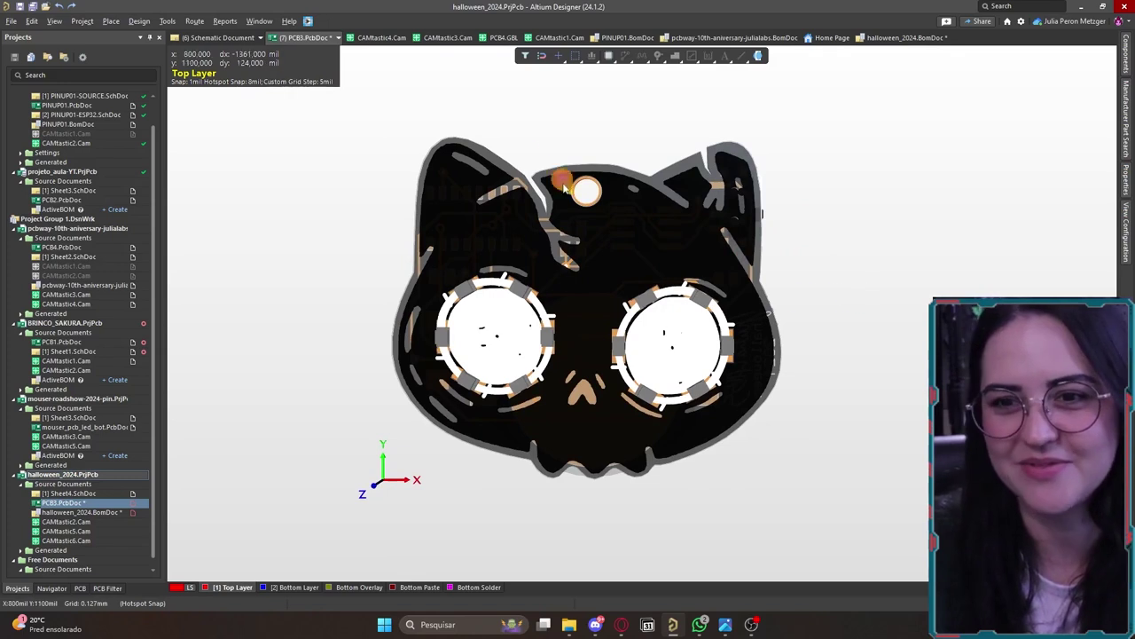